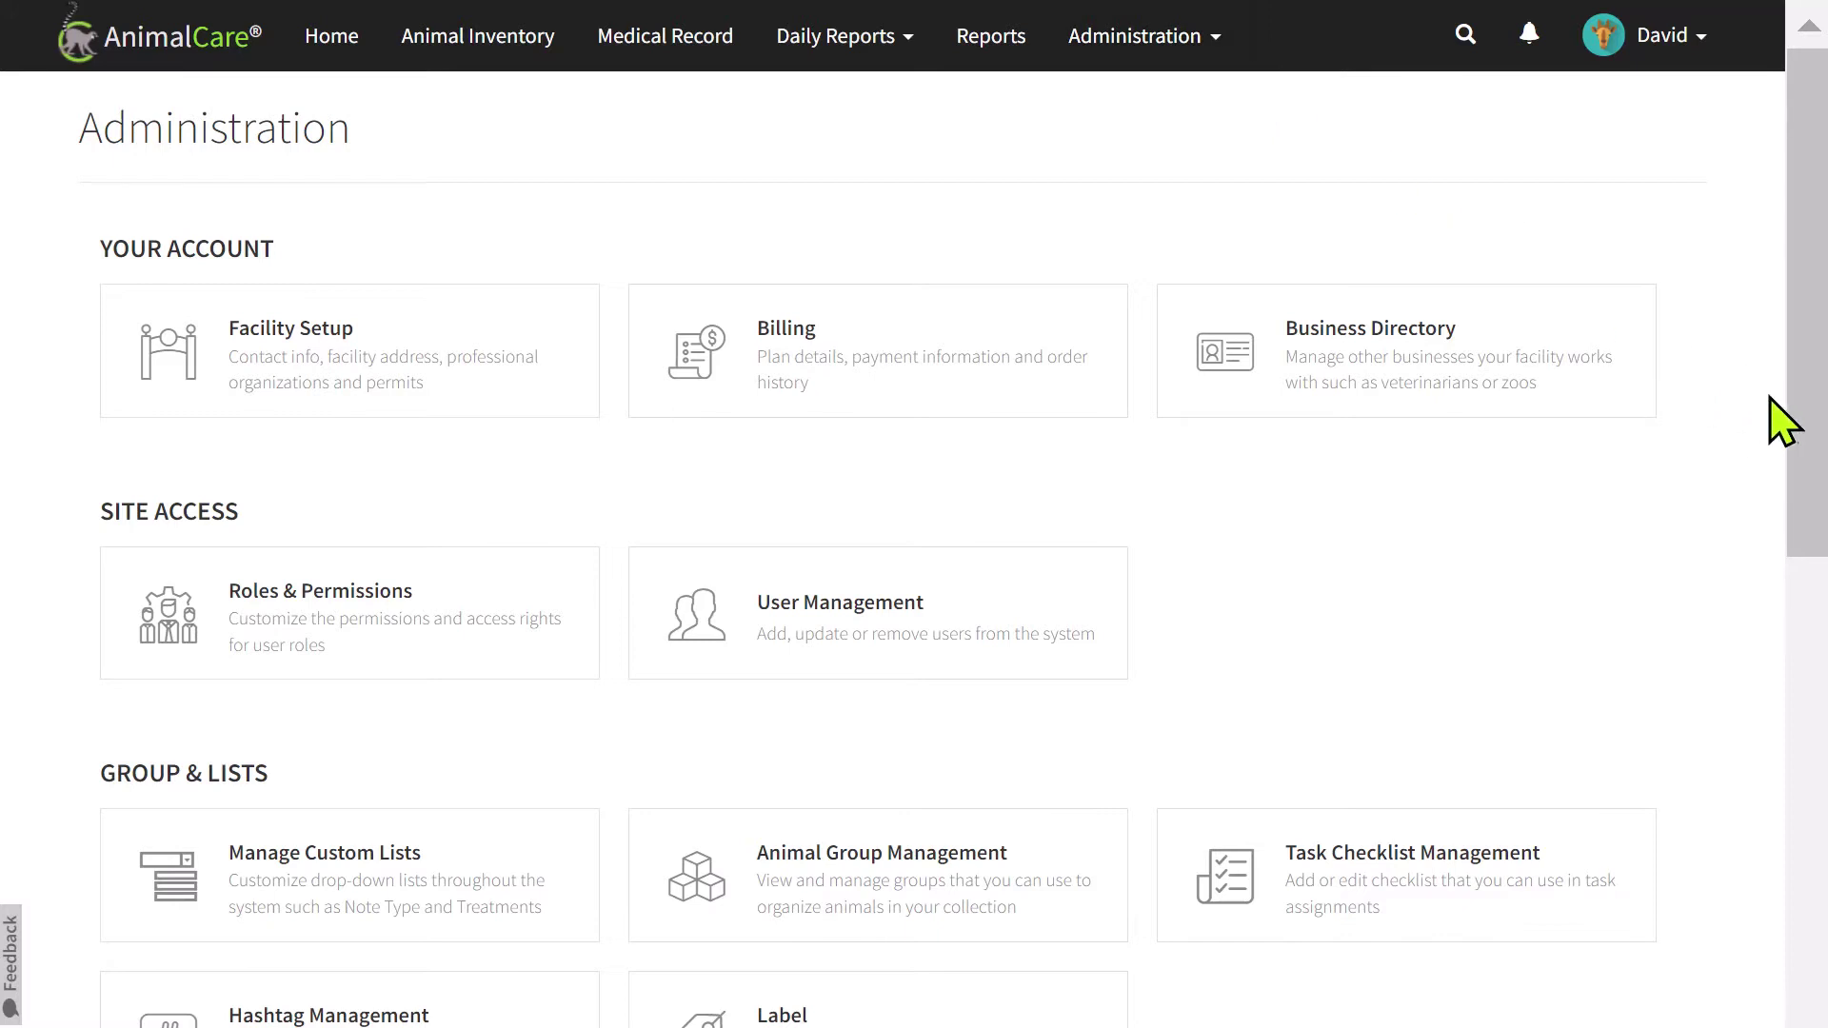
Go to Resource Management from the Administration page and start adding a new resource.
{"action": "left_click_drag", "start_coordinate": [1806, 424], "coordinate": [1806, 754]}
{"action": "left_click", "coordinate": [1477, 752]}
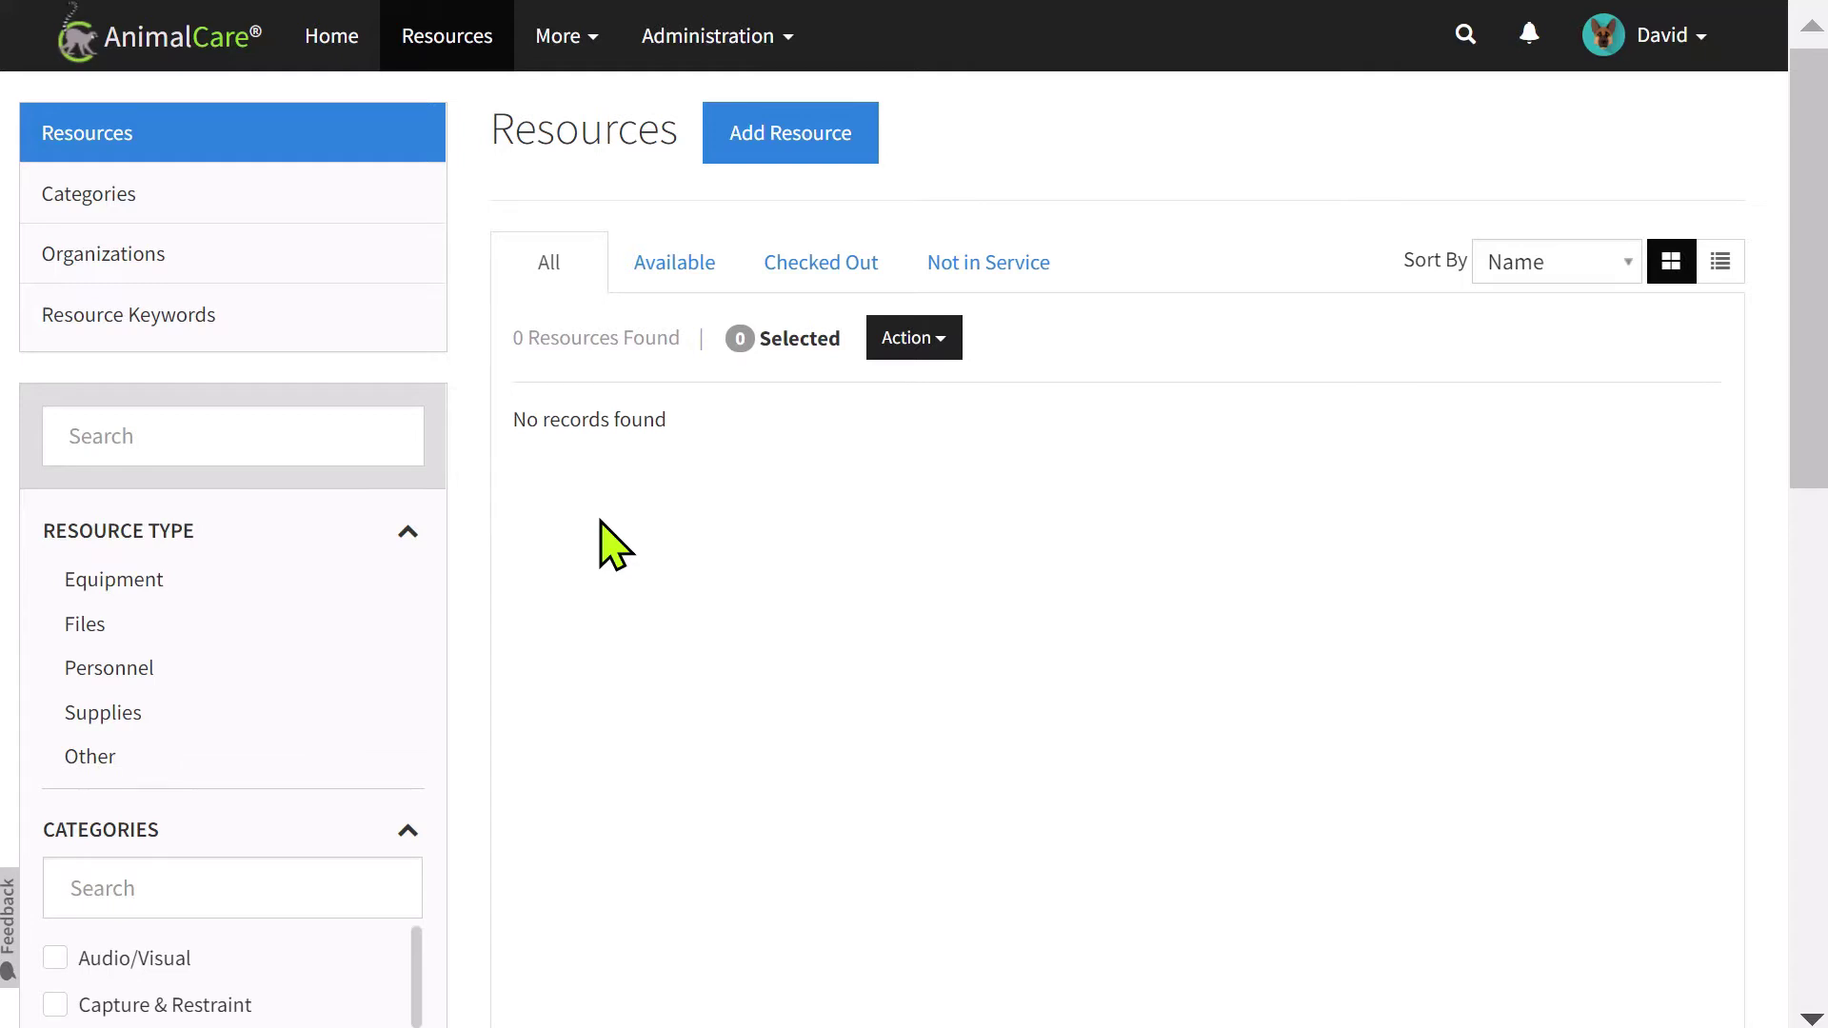
{"action": "left_click", "coordinate": [765, 146]}
Set the new resource's type to Equipment and its category to Crates.
{"action": "left_click", "coordinate": [1059, 255]}
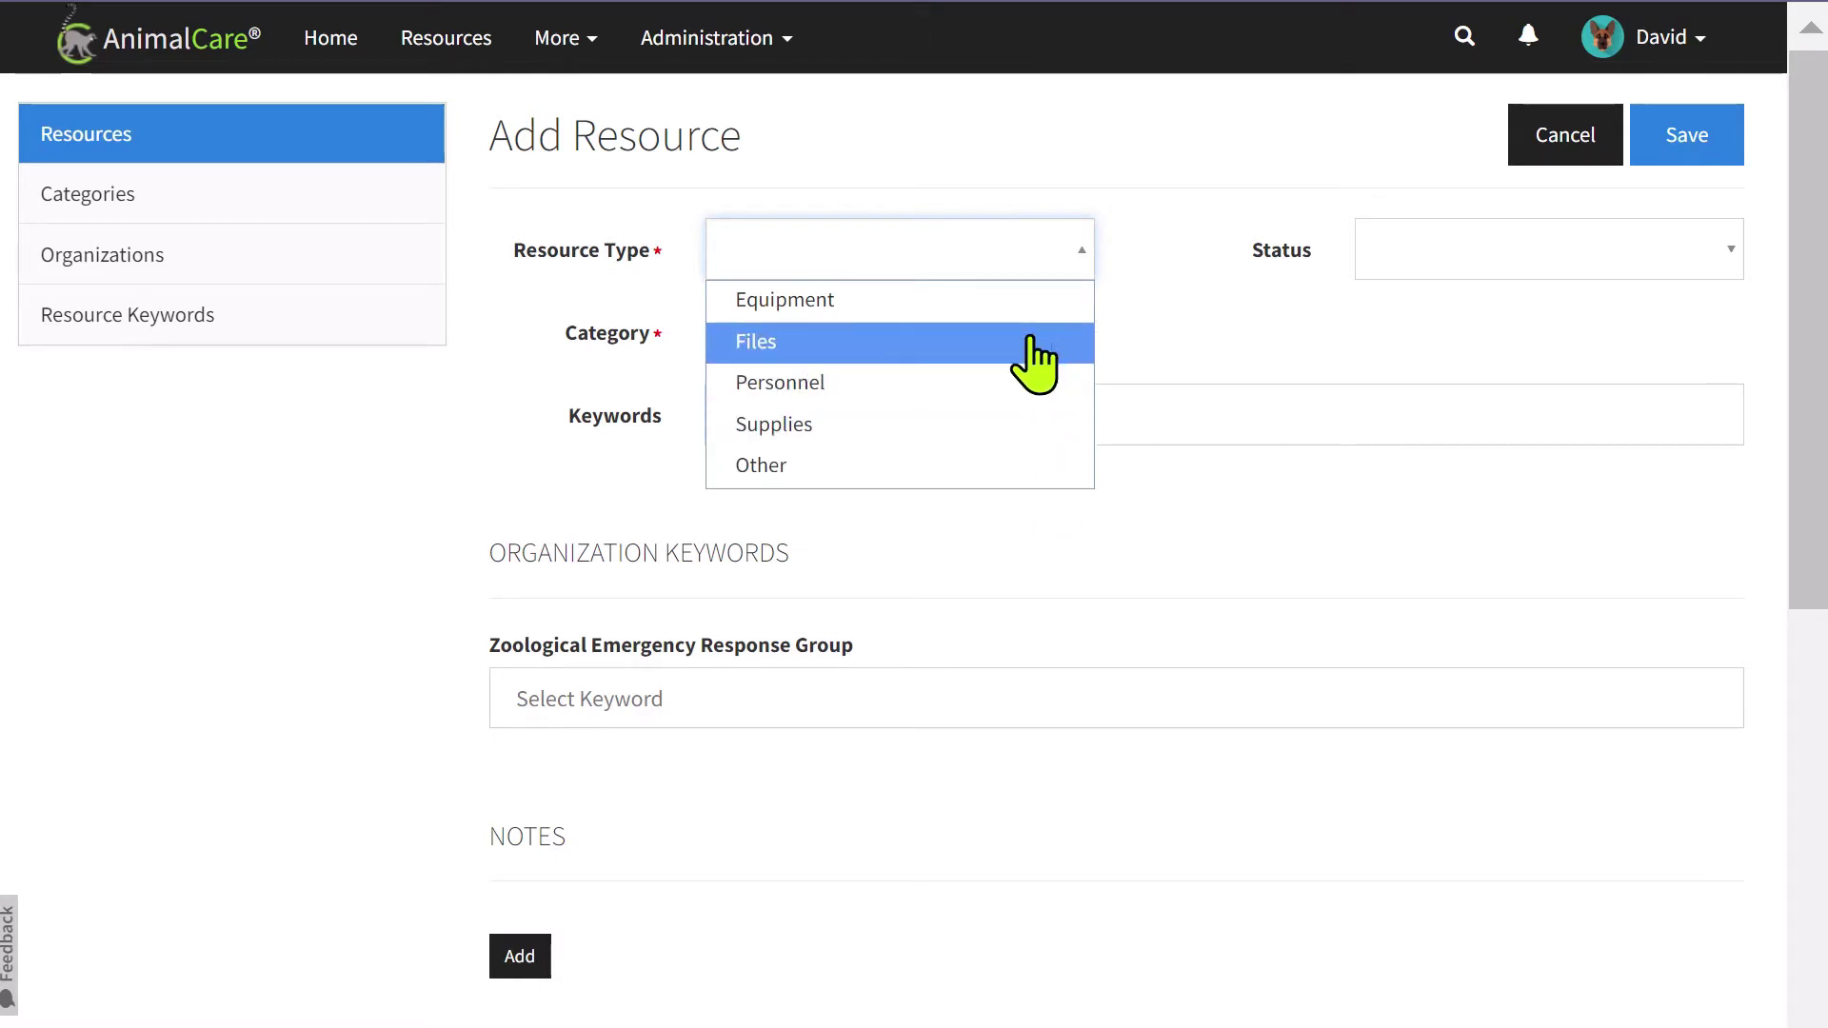
{"action": "left_click", "coordinate": [1017, 304]}
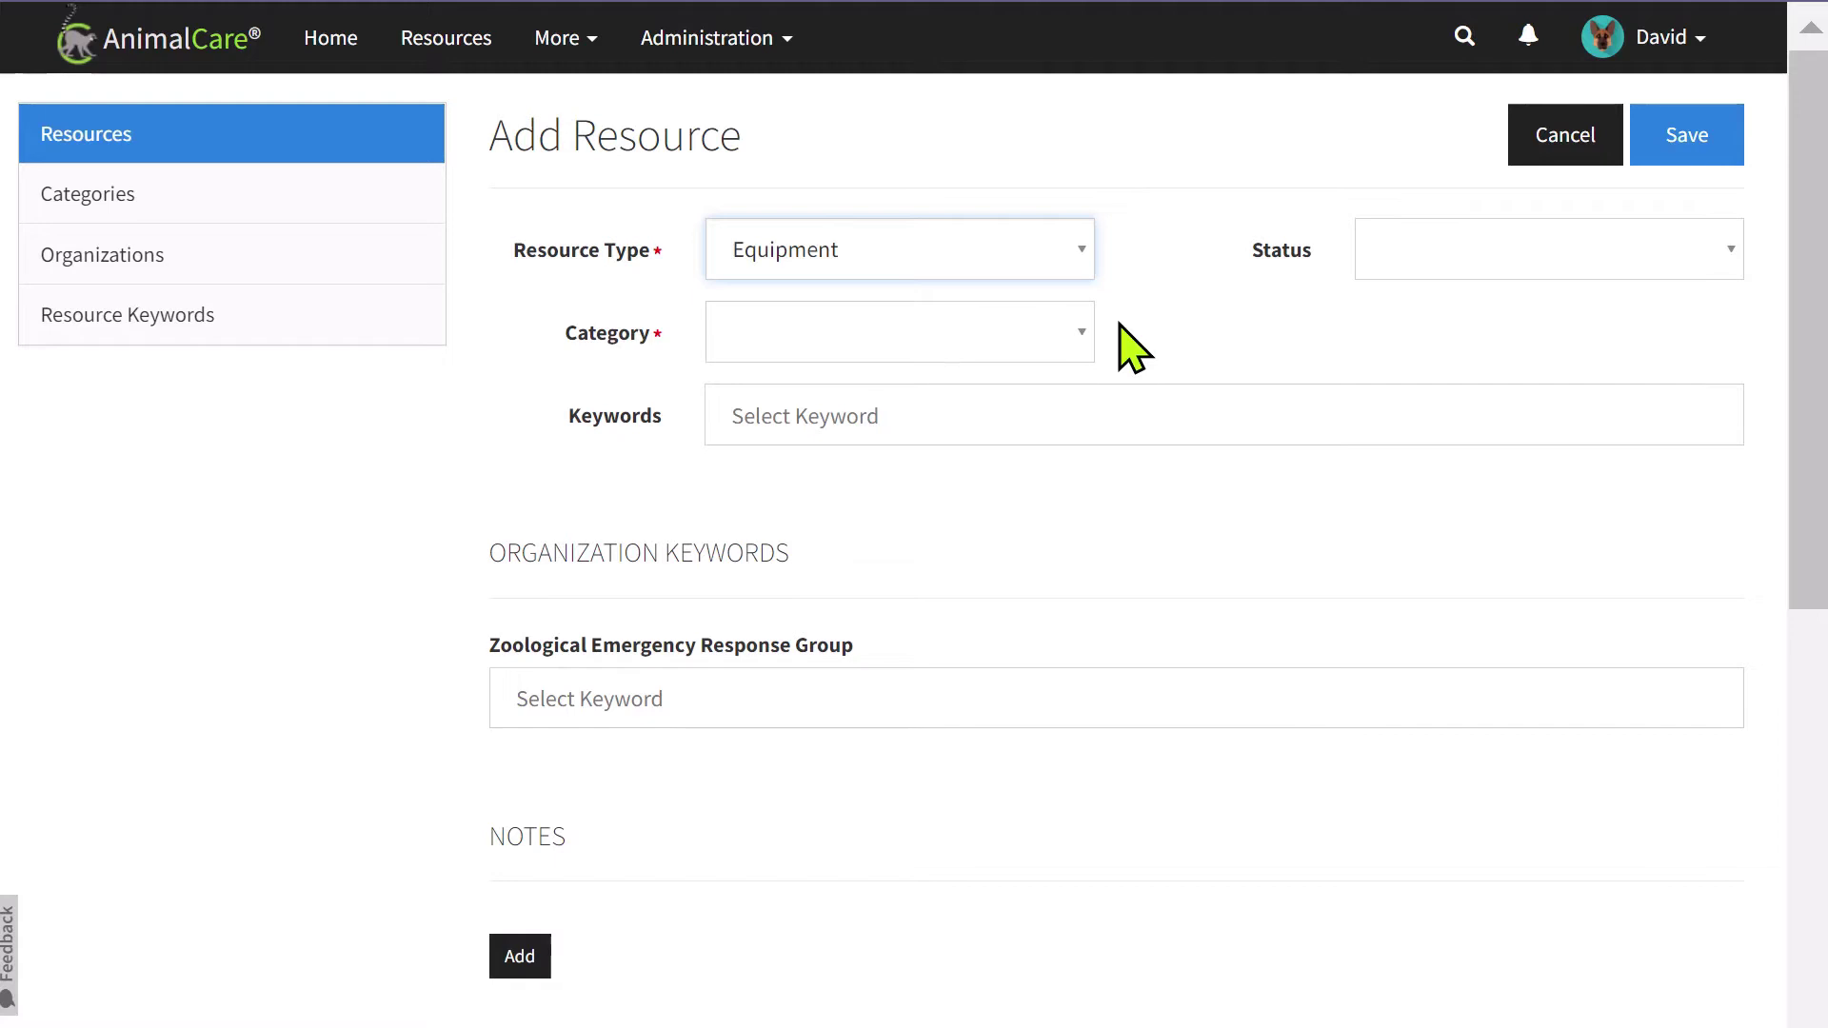
{"action": "left_click", "coordinate": [1071, 364]}
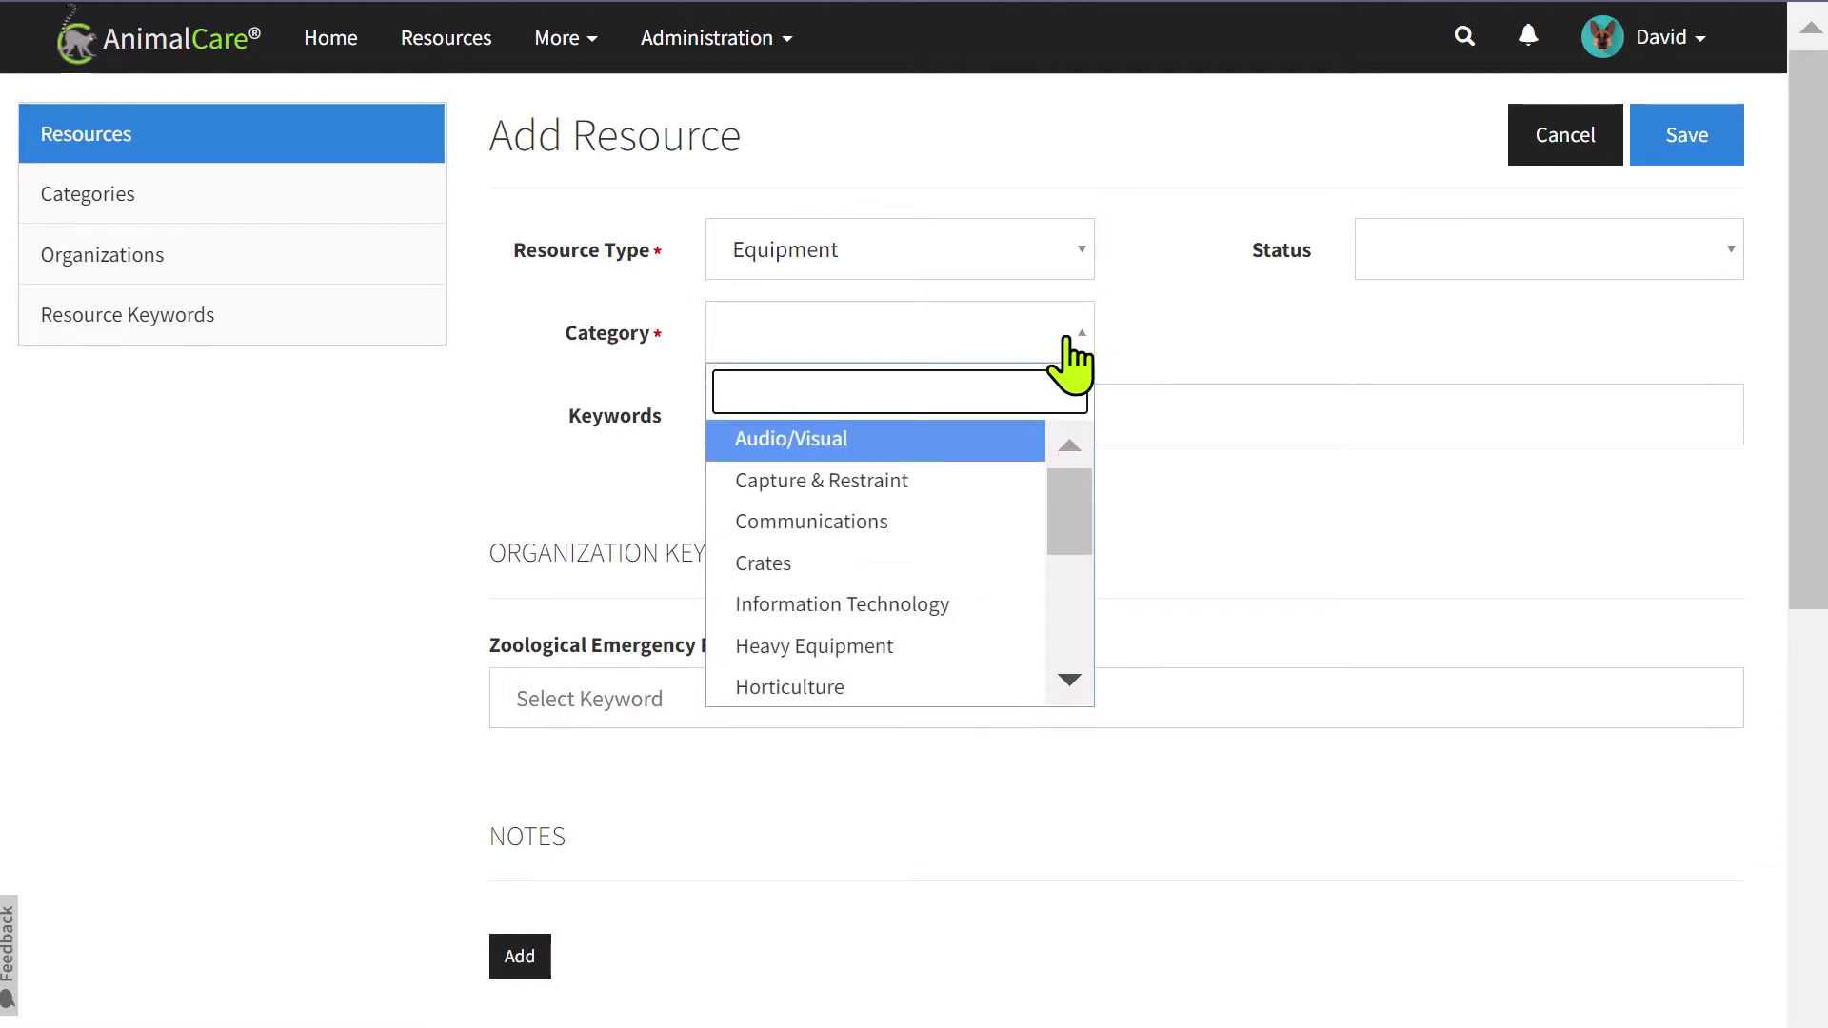
{"action": "left_click", "coordinate": [942, 572]}
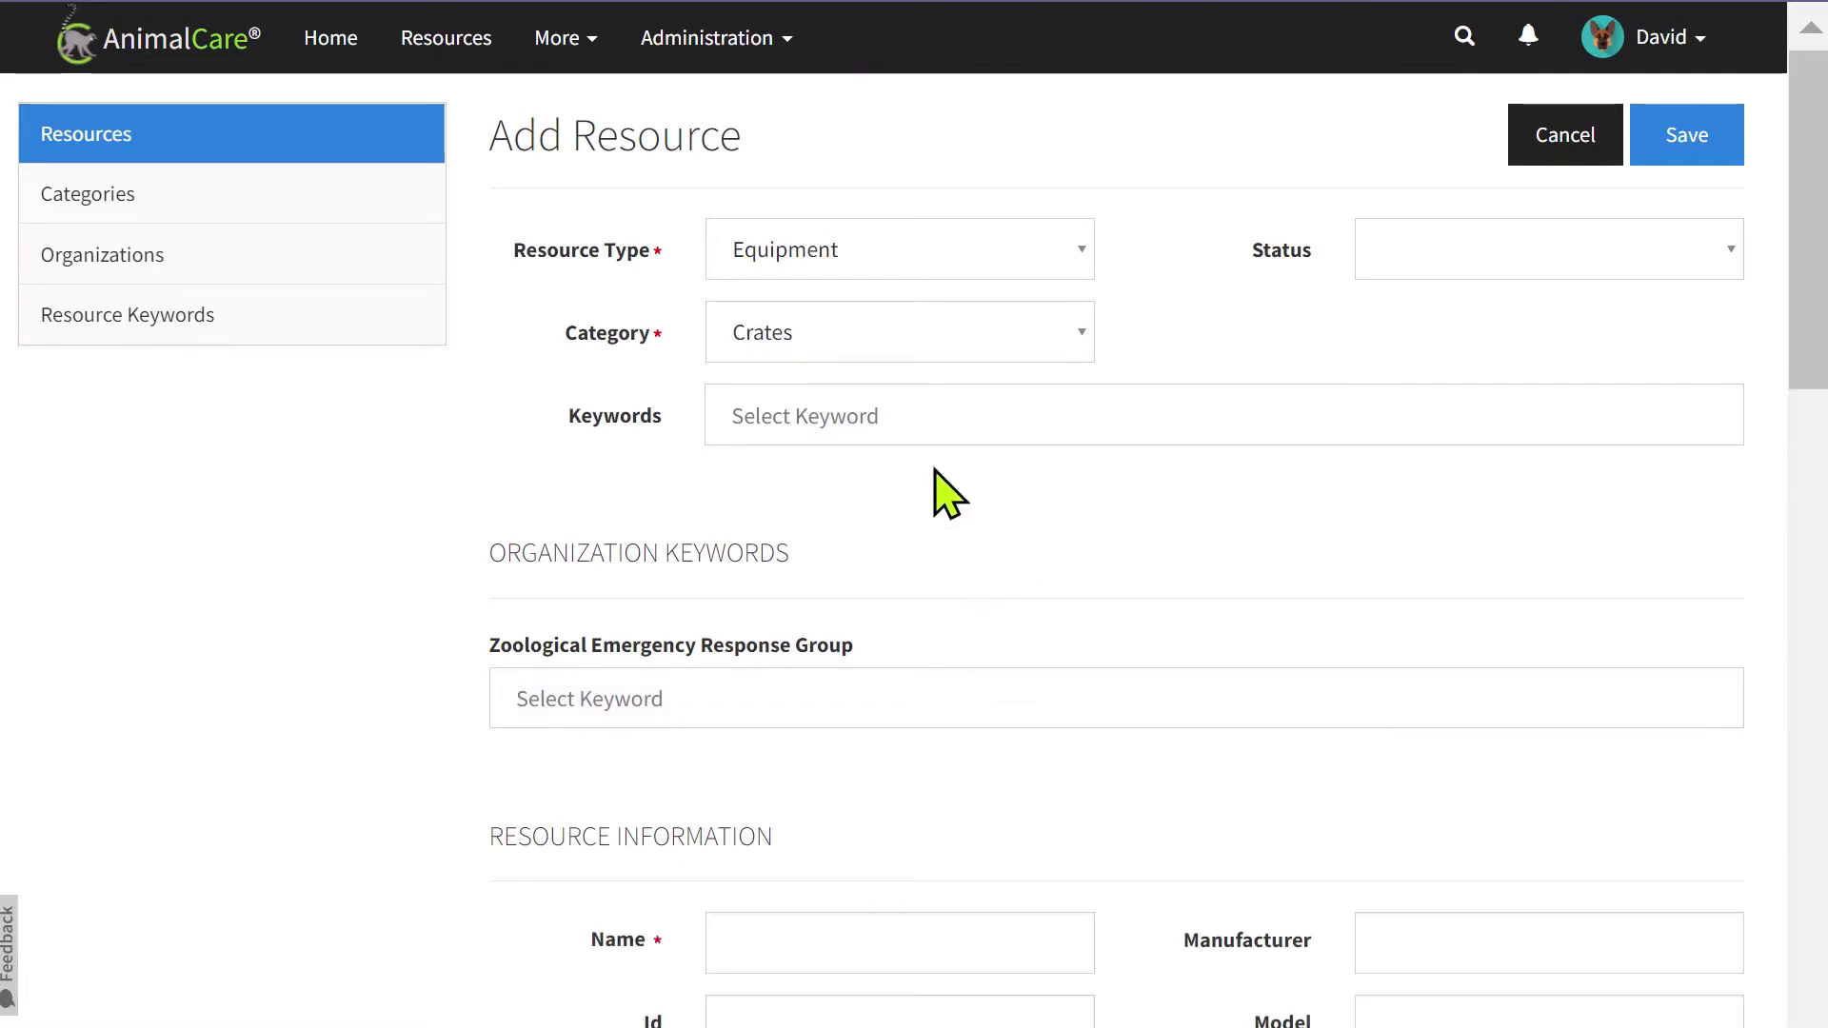
{"action": "left_click", "coordinate": [922, 421]}
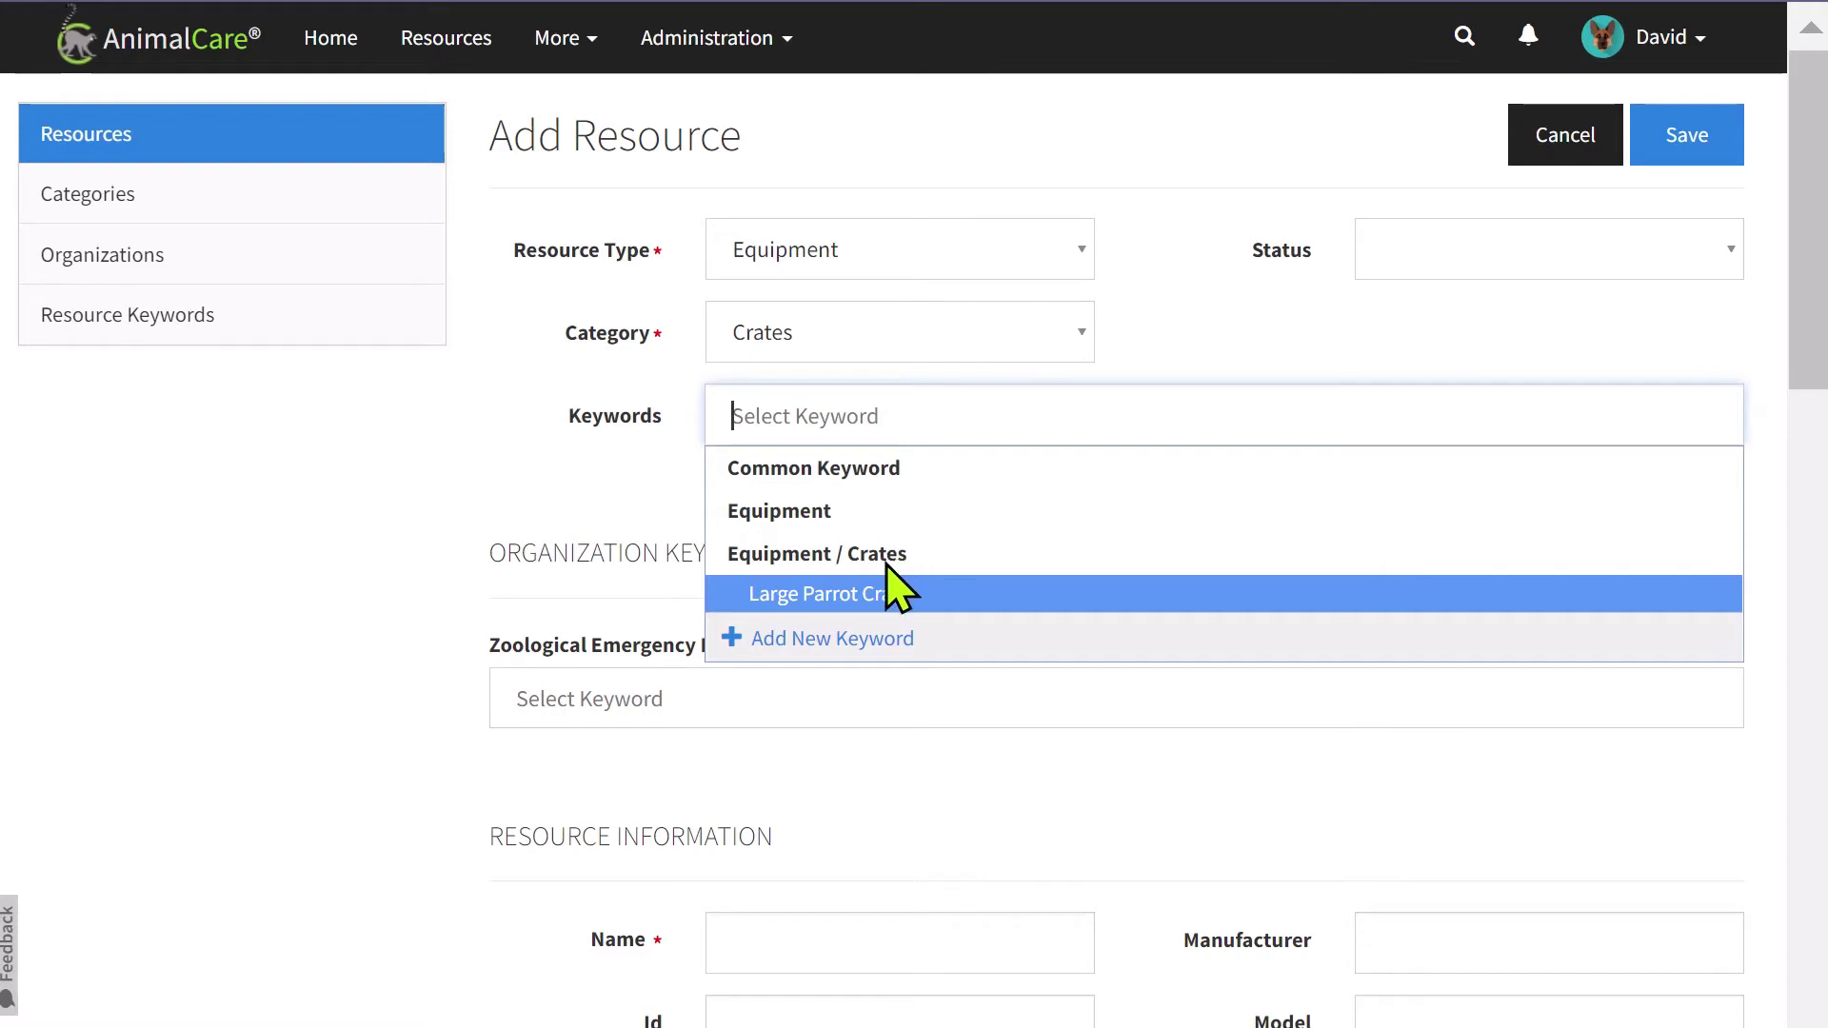
Create and save a new 'Macaw Crate' keyword with type Equipment and category Crates.
{"action": "left_click", "coordinate": [876, 636]}
{"action": "type", "text": "Macaw Crat"}
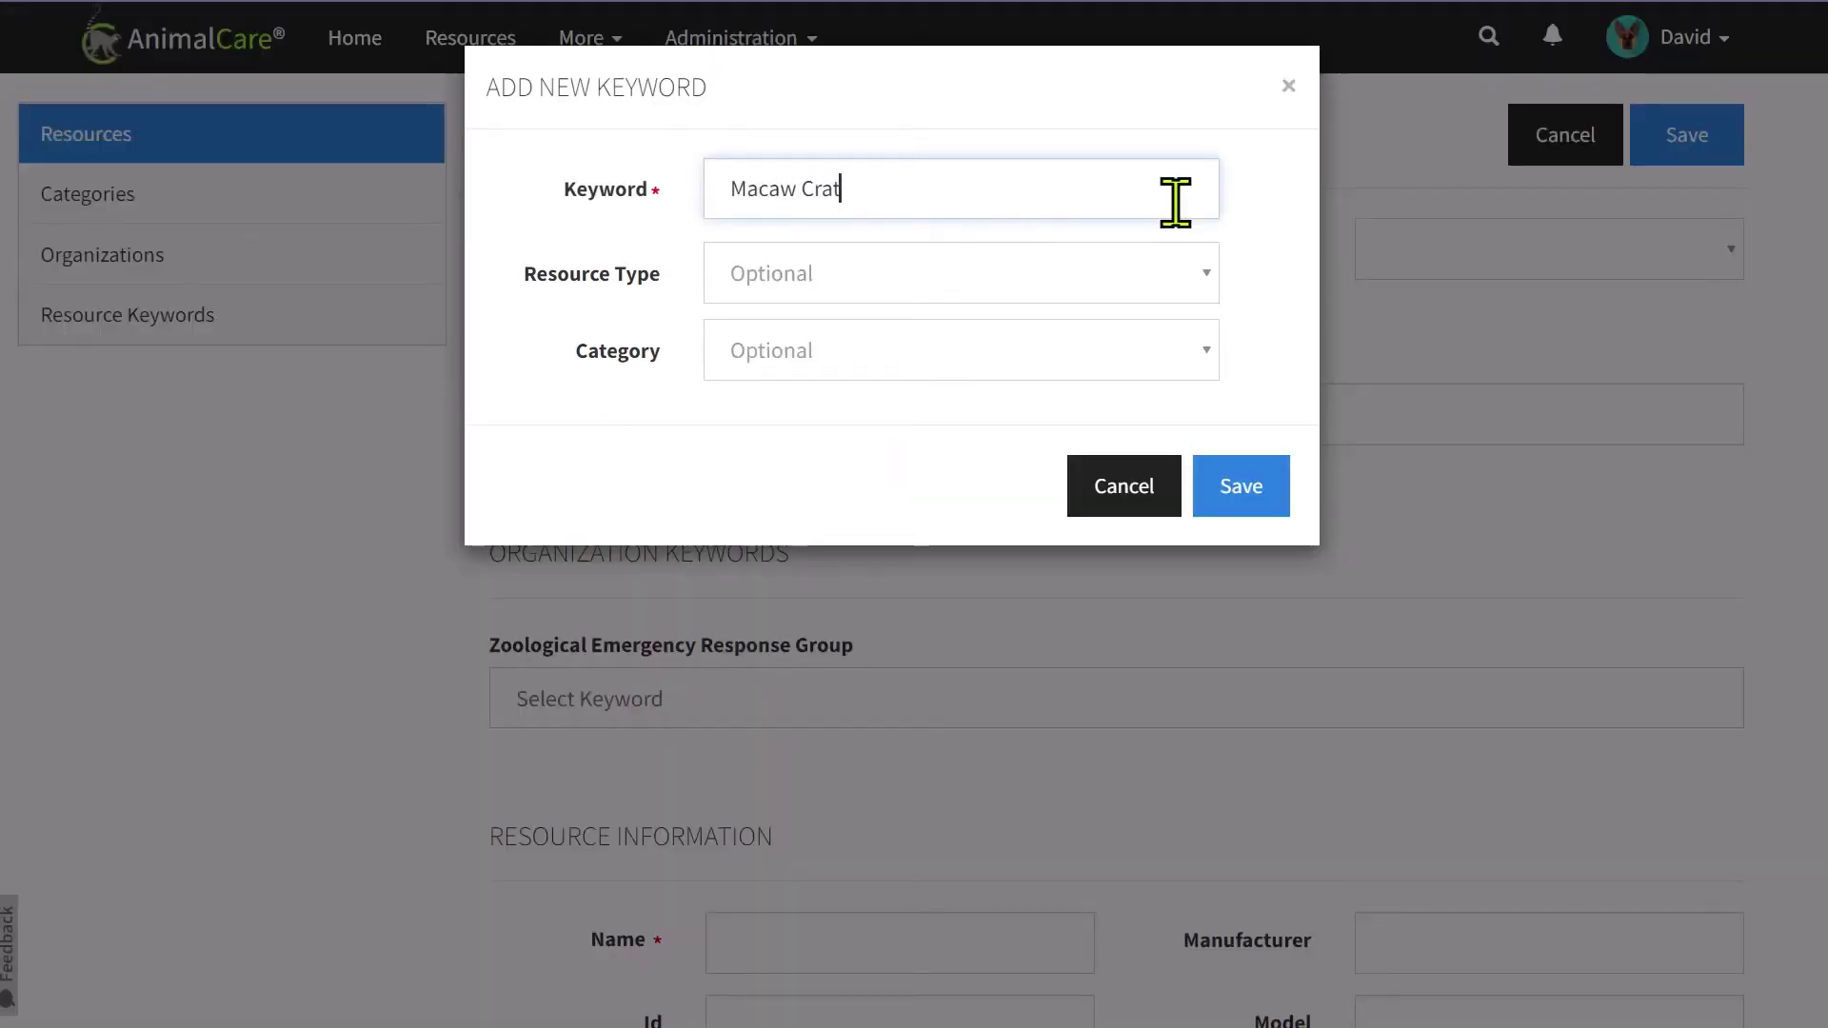
{"action": "type", "text": "e"}
{"action": "left_click", "coordinate": [1188, 286]}
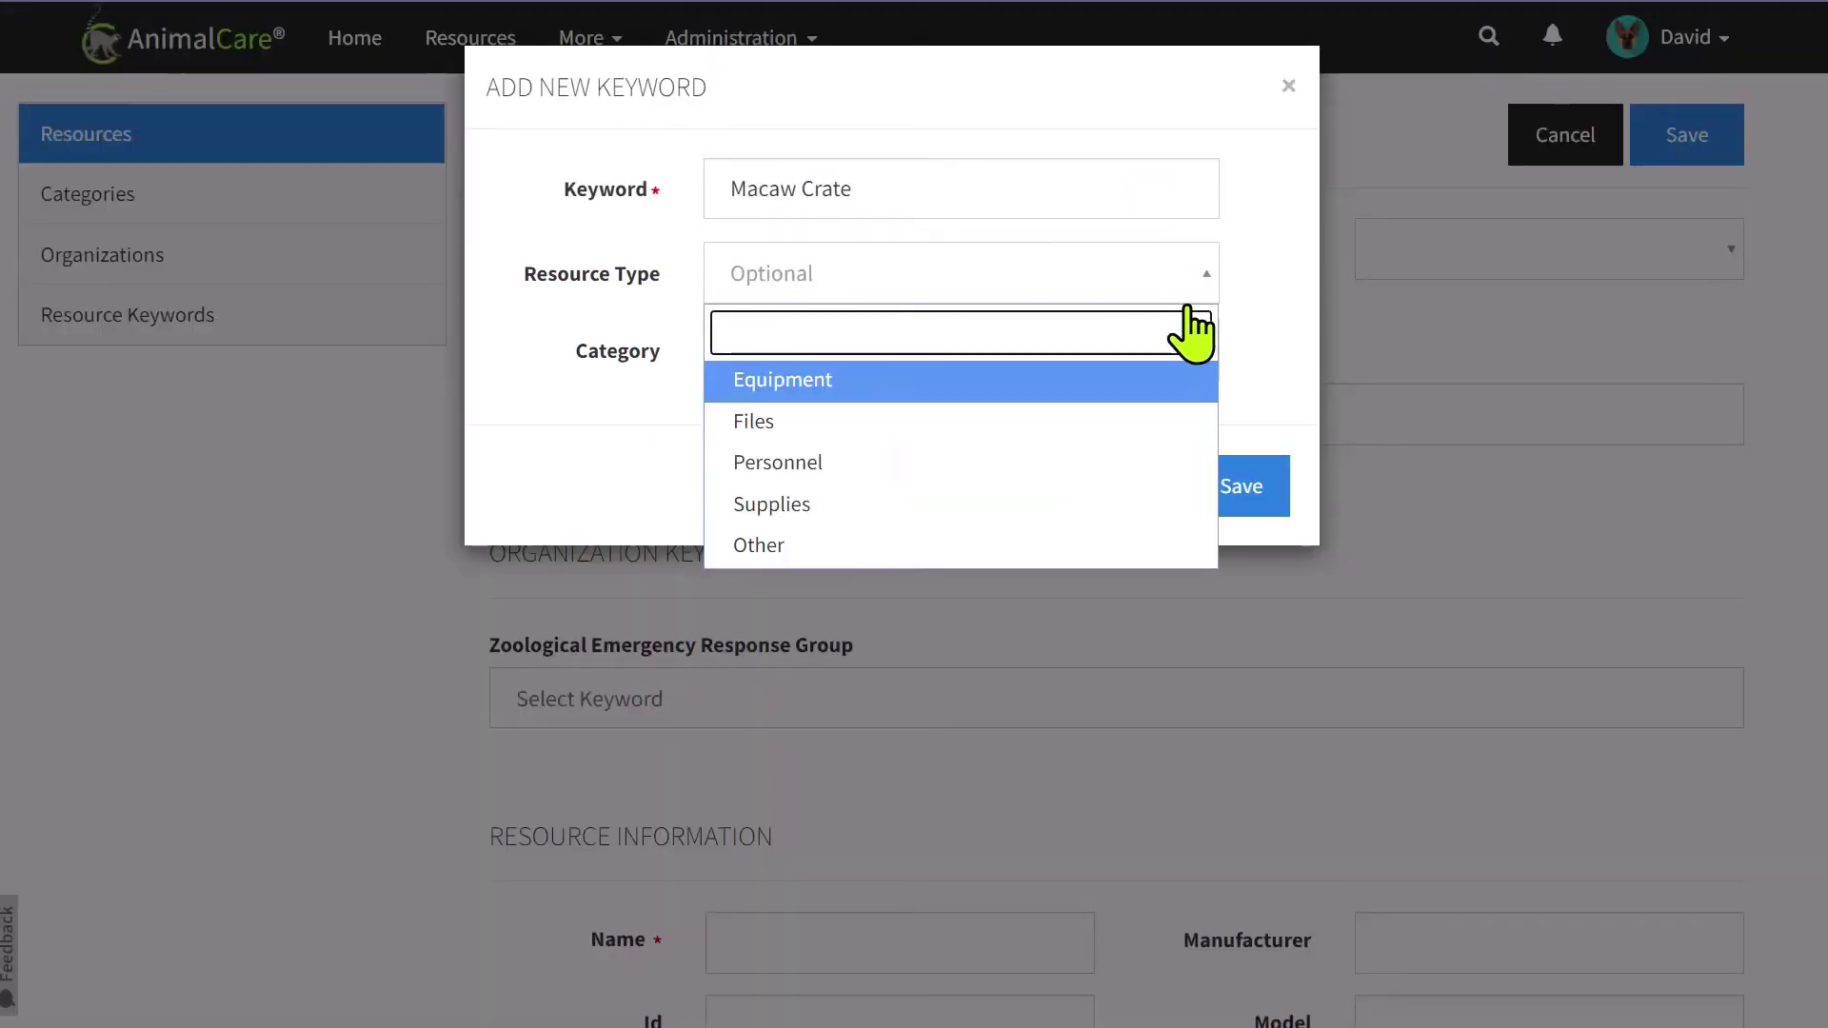
{"action": "left_click", "coordinate": [1174, 416]}
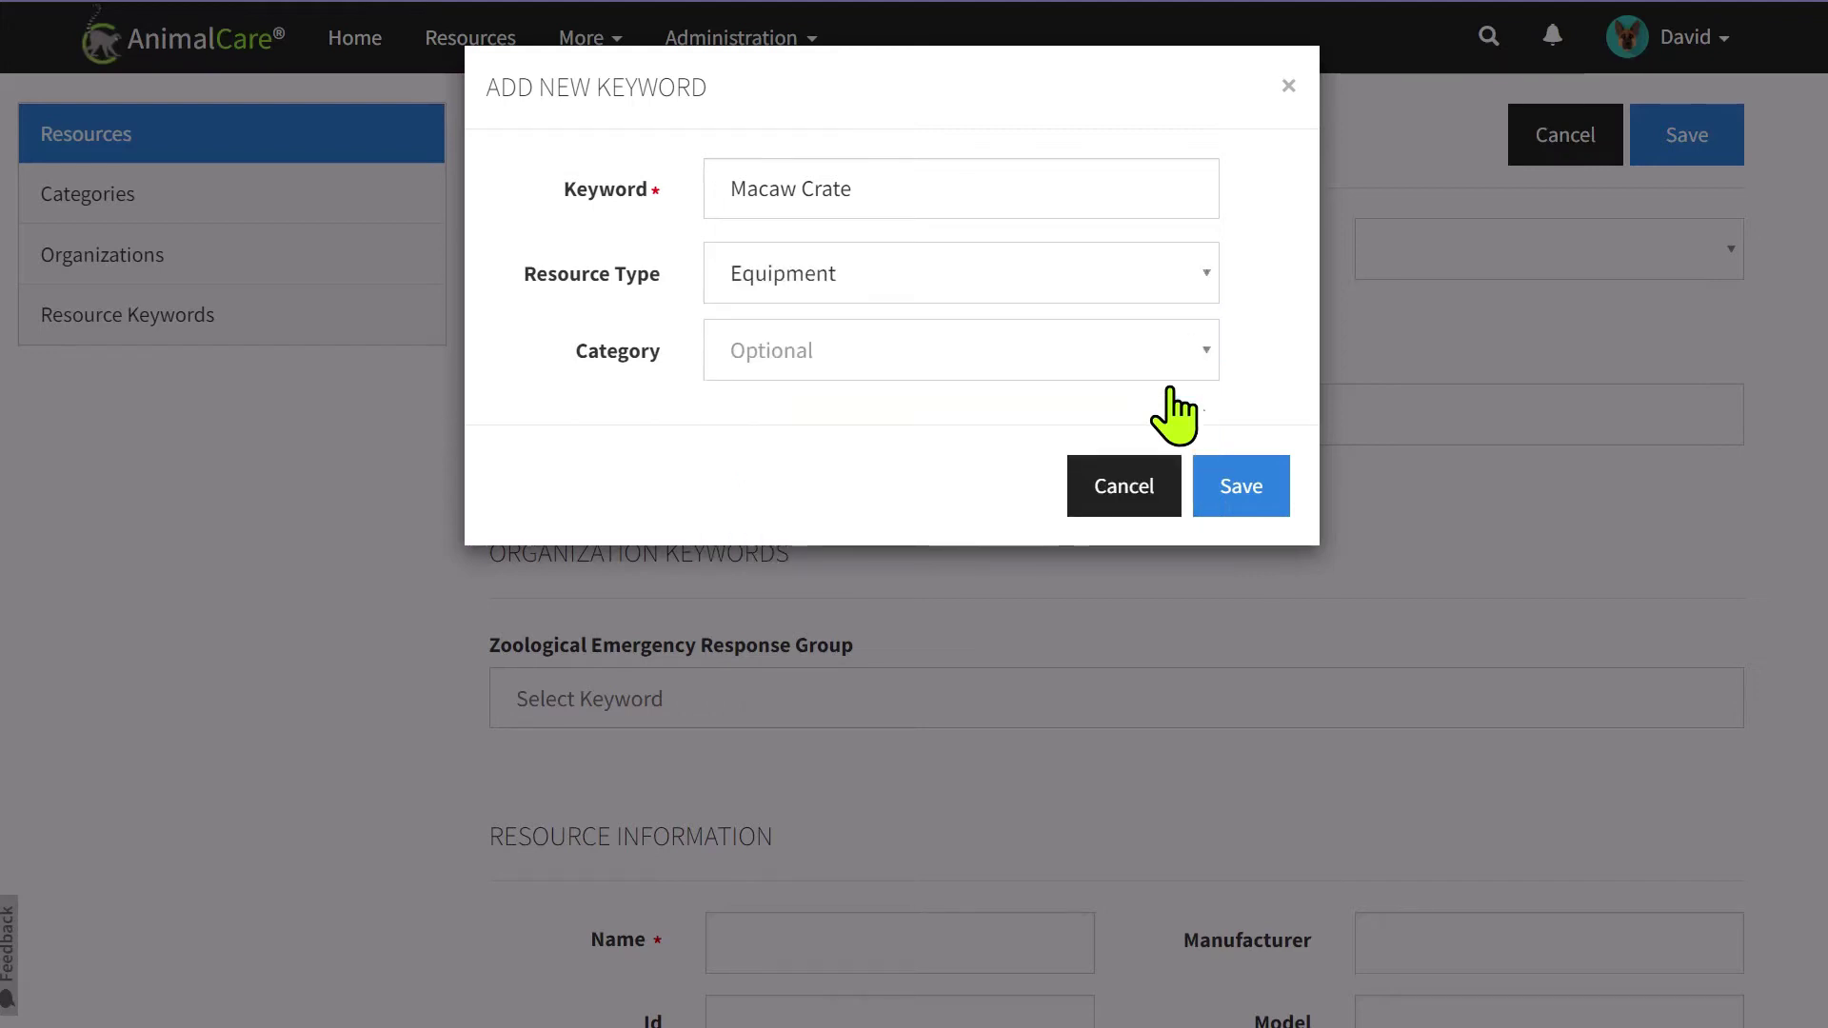
{"action": "left_click", "coordinate": [1181, 367]}
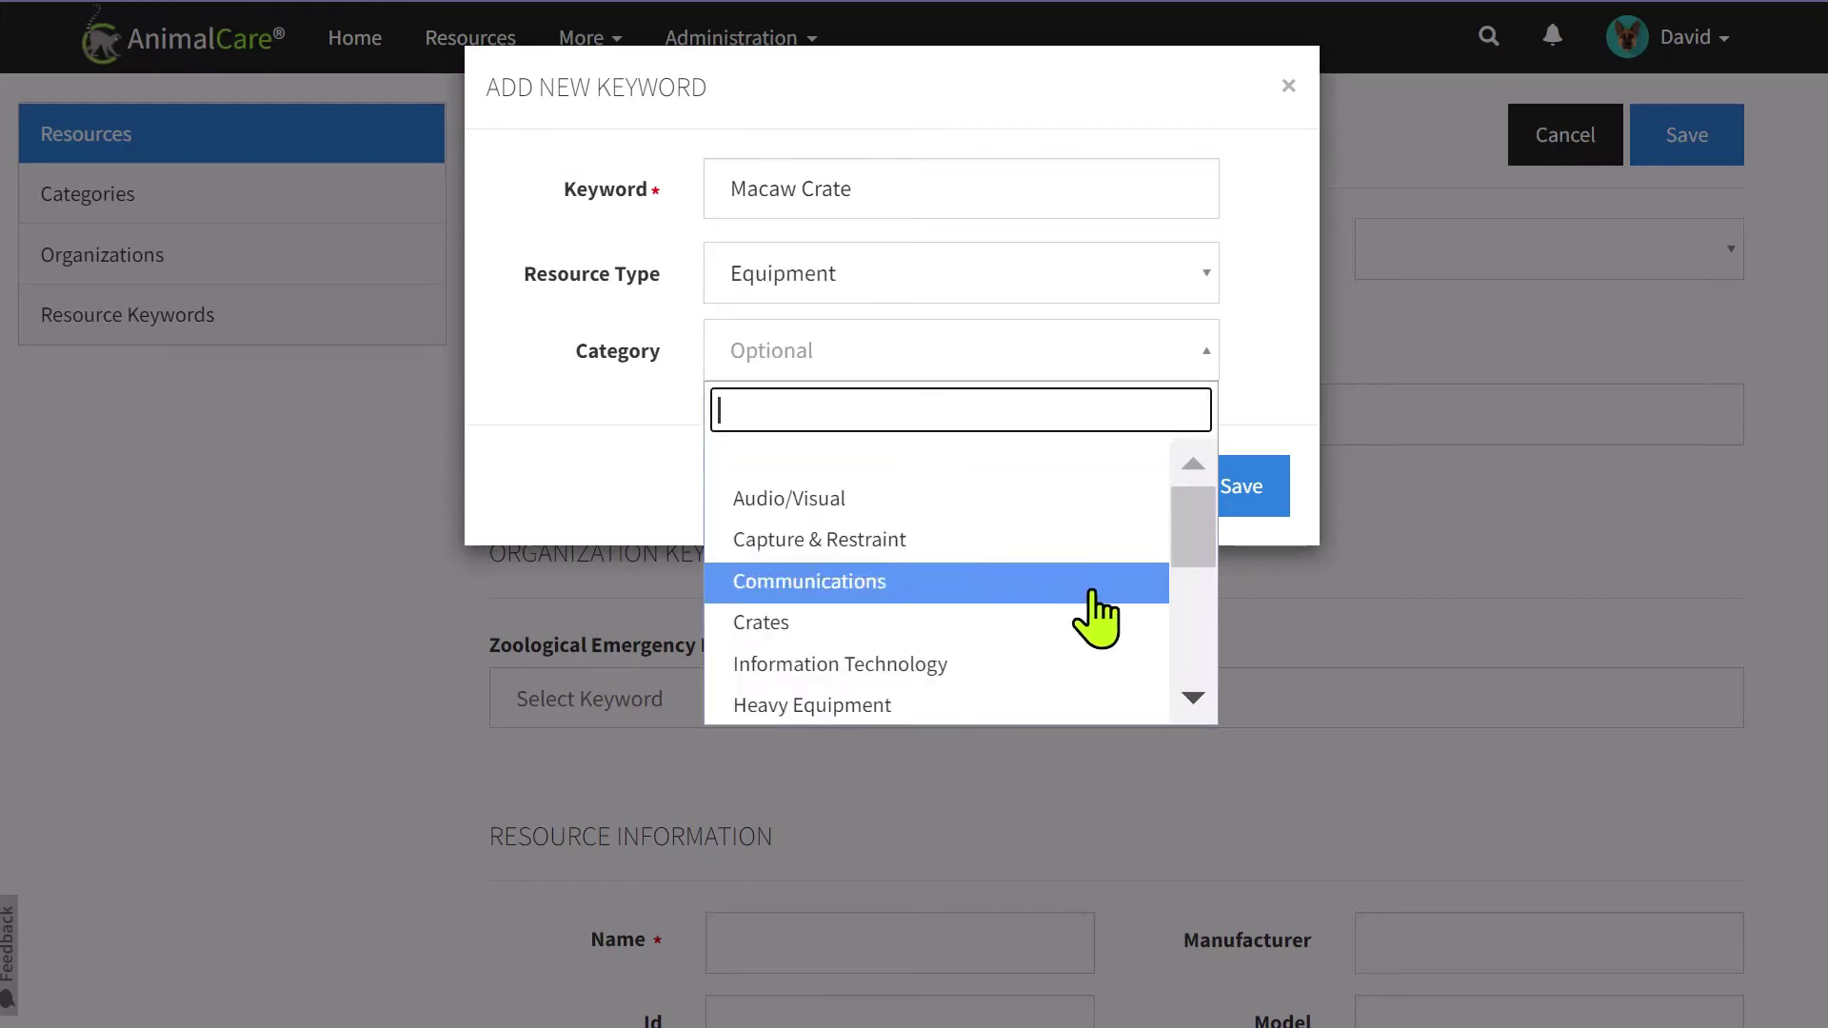
{"action": "left_click", "coordinate": [1087, 619]}
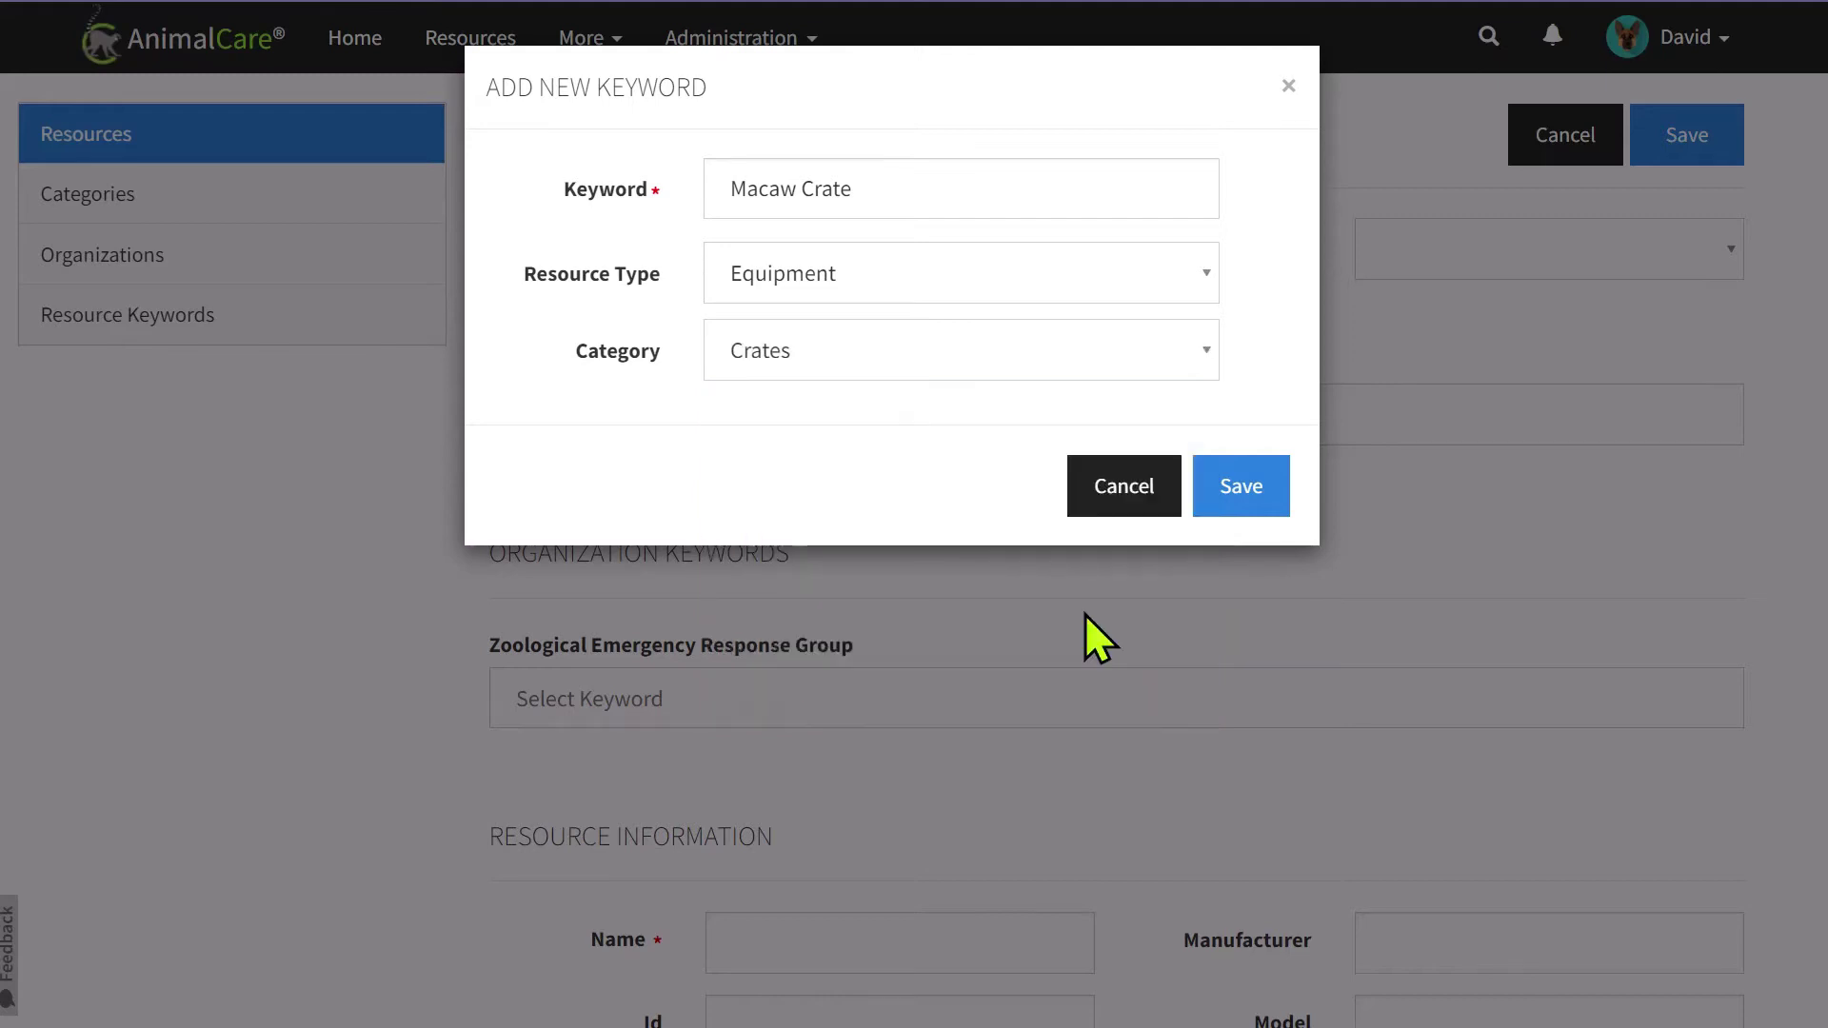
{"action": "left_click", "coordinate": [1239, 490]}
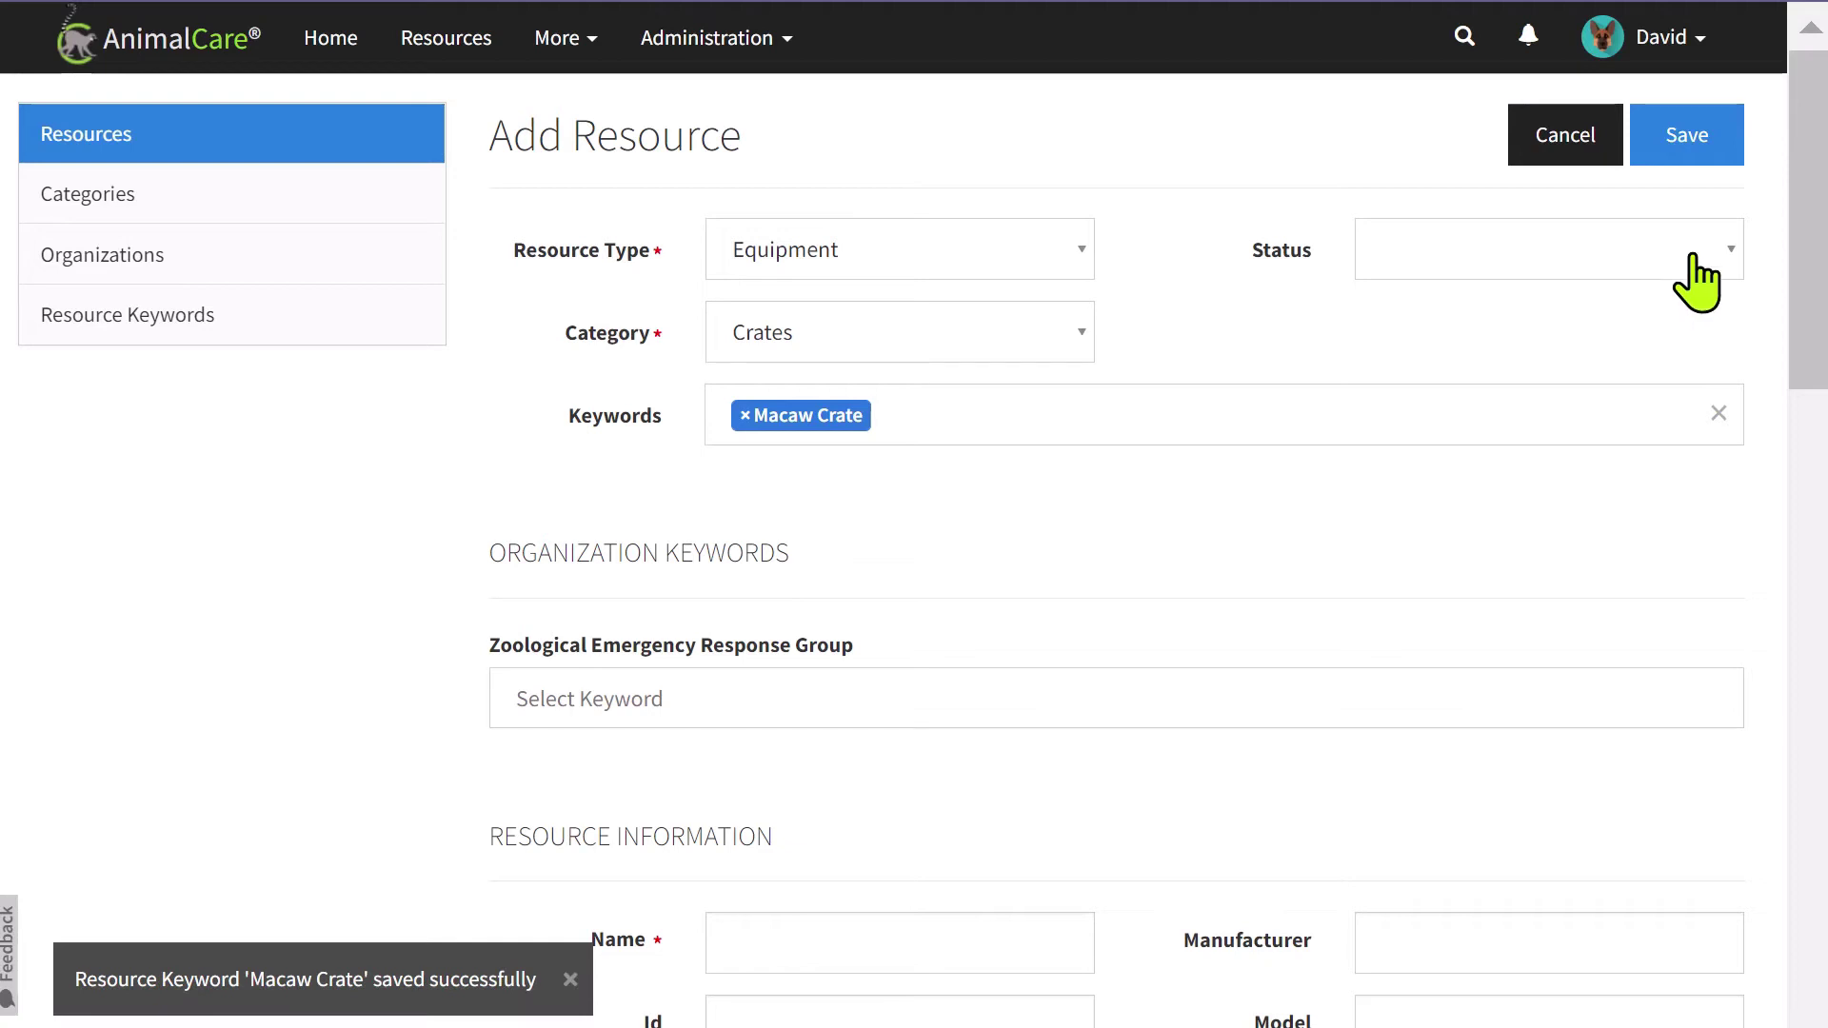
Set Status to Available and add the Large Parrot Crate and Vari Kennel 300 emergency-group keywords.
{"action": "left_click", "coordinate": [1714, 254]}
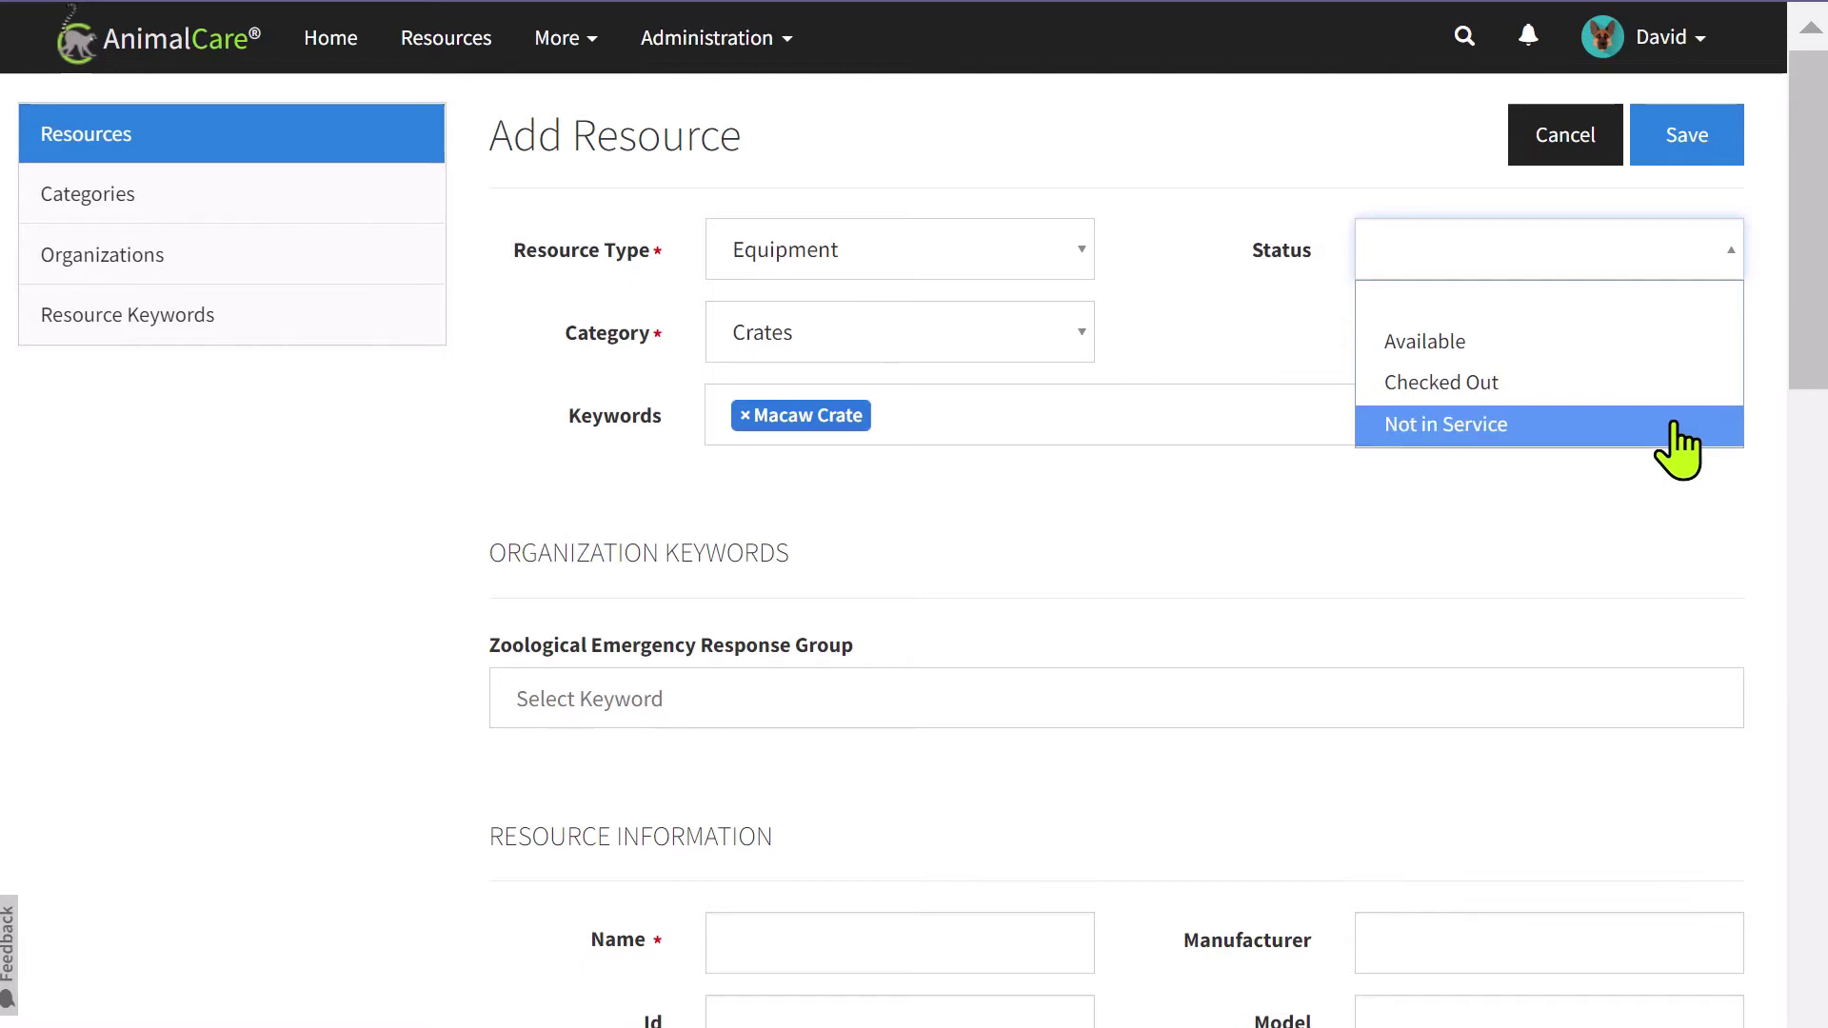
{"action": "left_click", "coordinate": [1683, 353]}
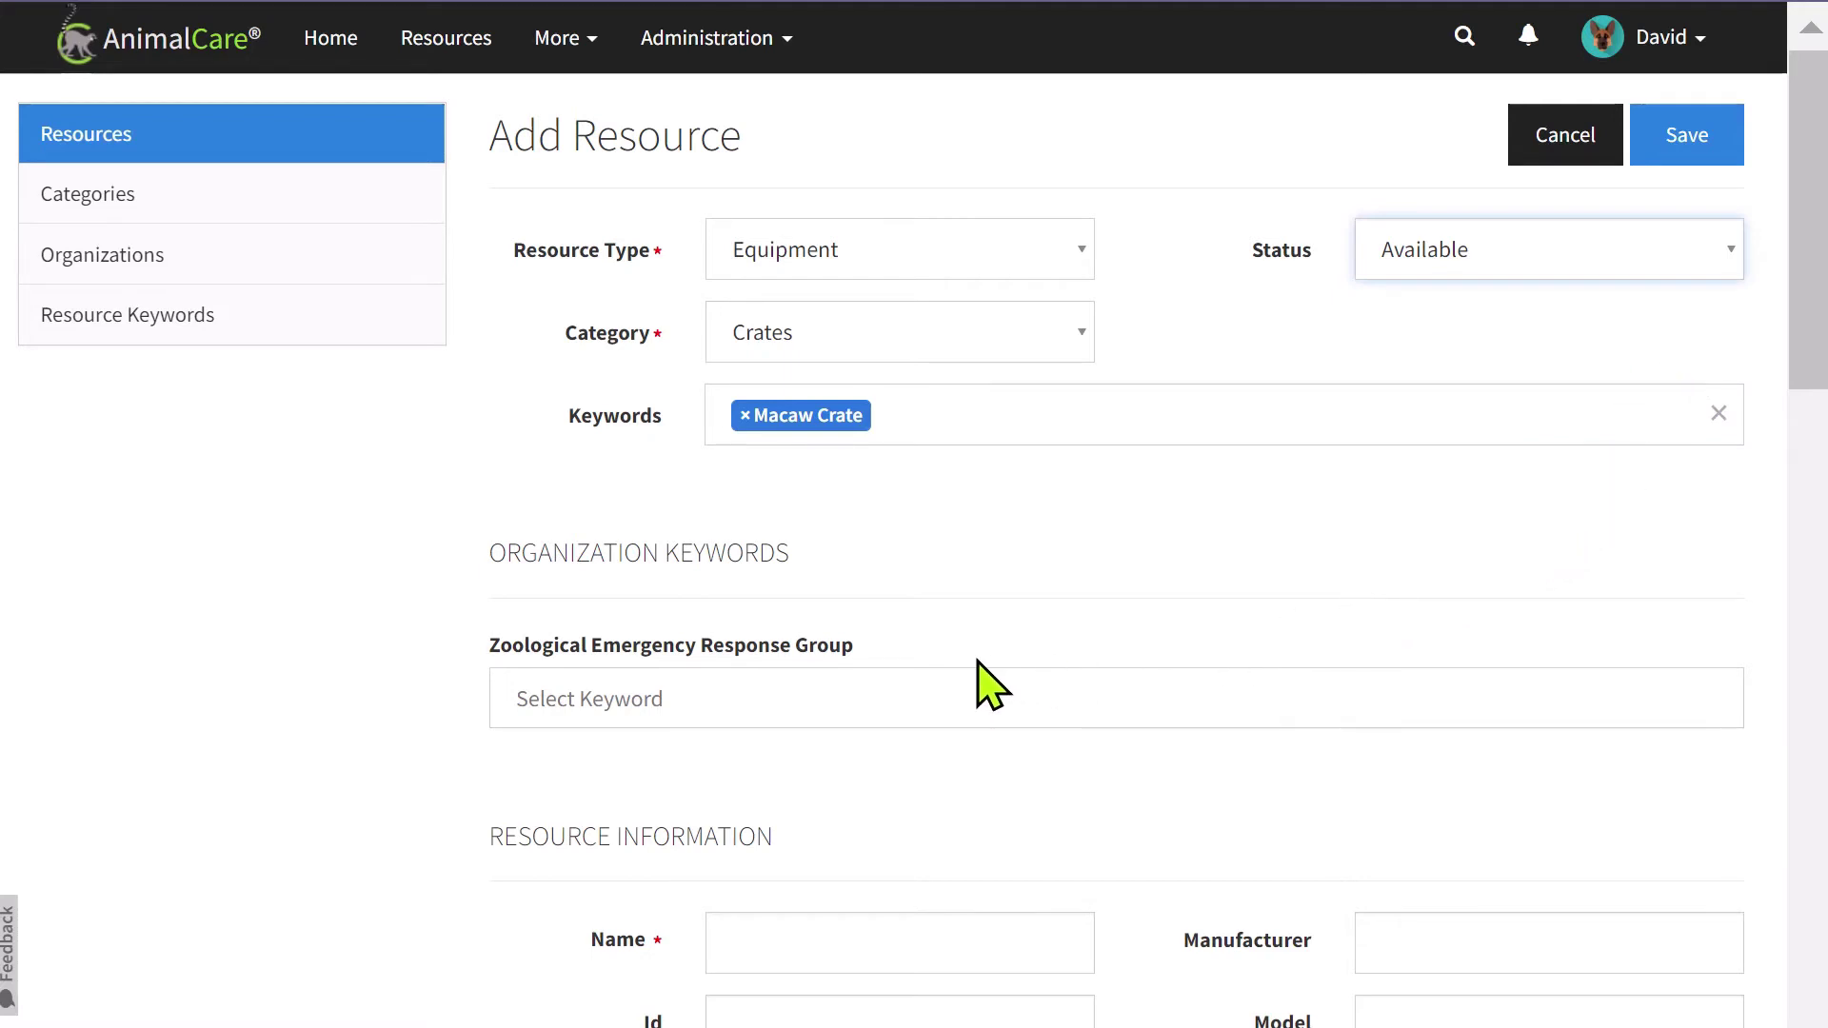
{"action": "left_click", "coordinate": [638, 698]}
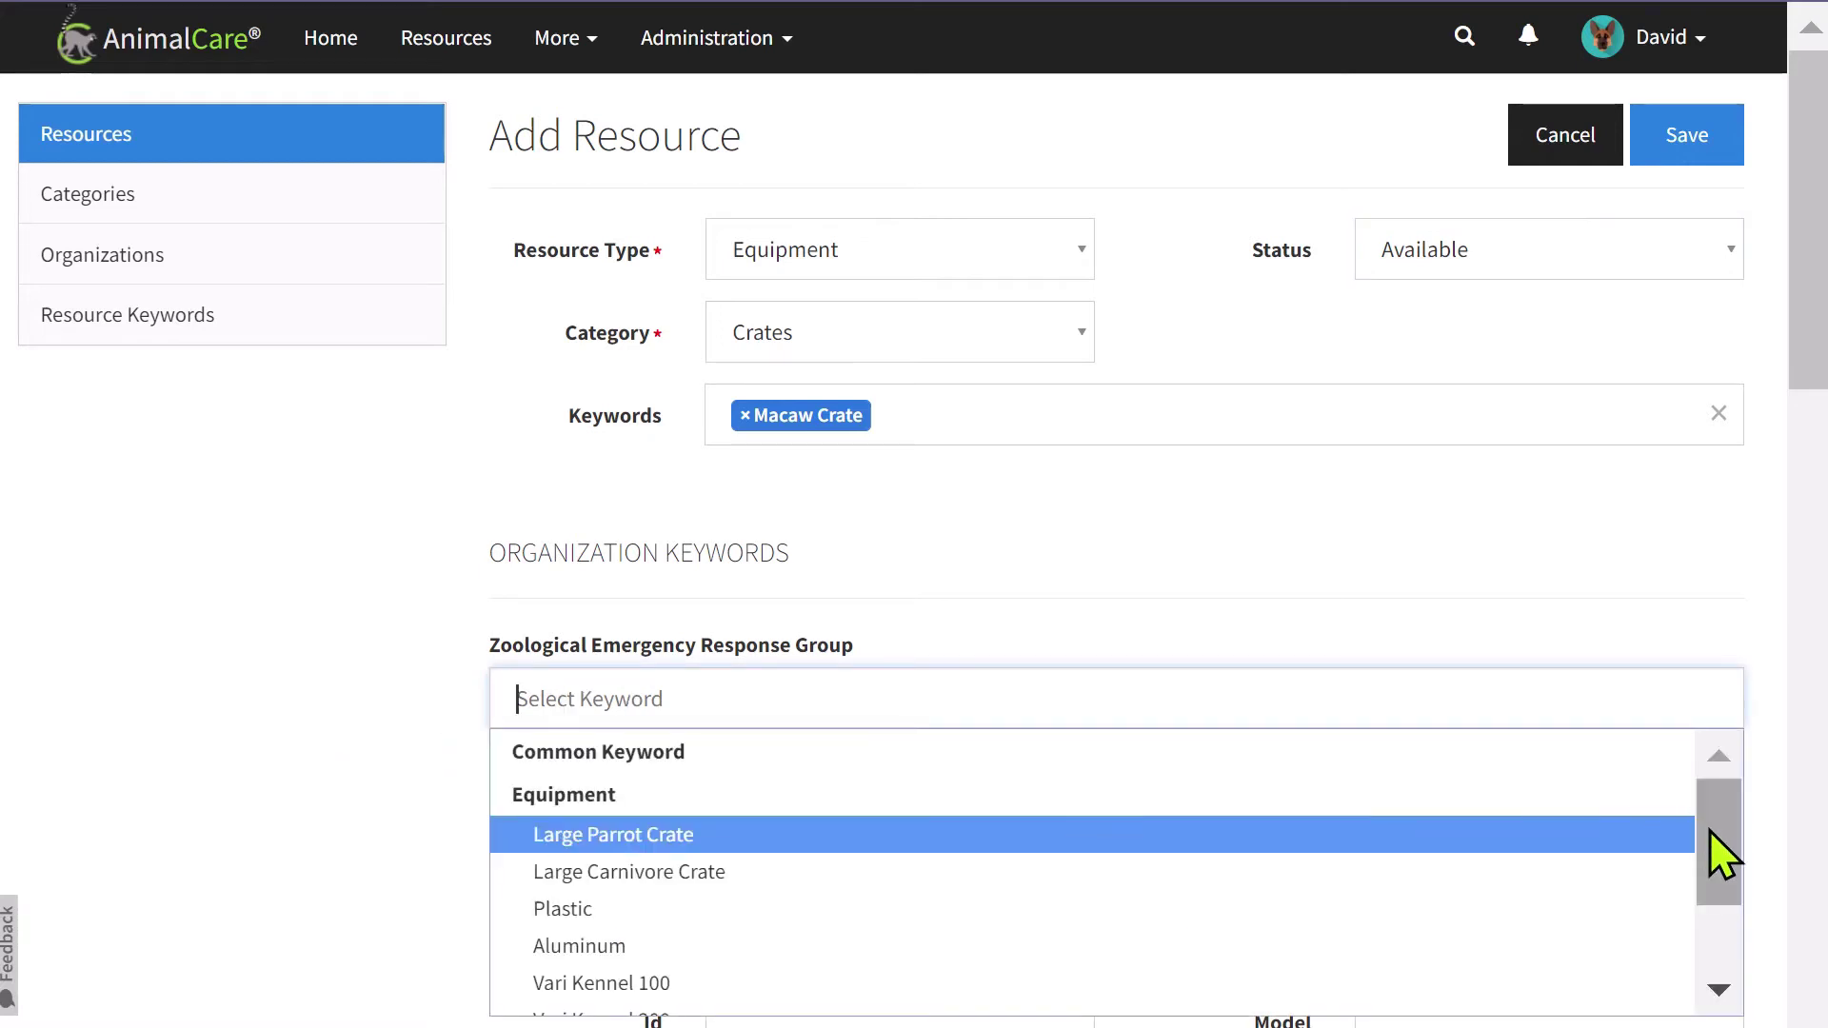
{"action": "left_click_drag", "start_coordinate": [1710, 831], "coordinate": [1708, 870]}
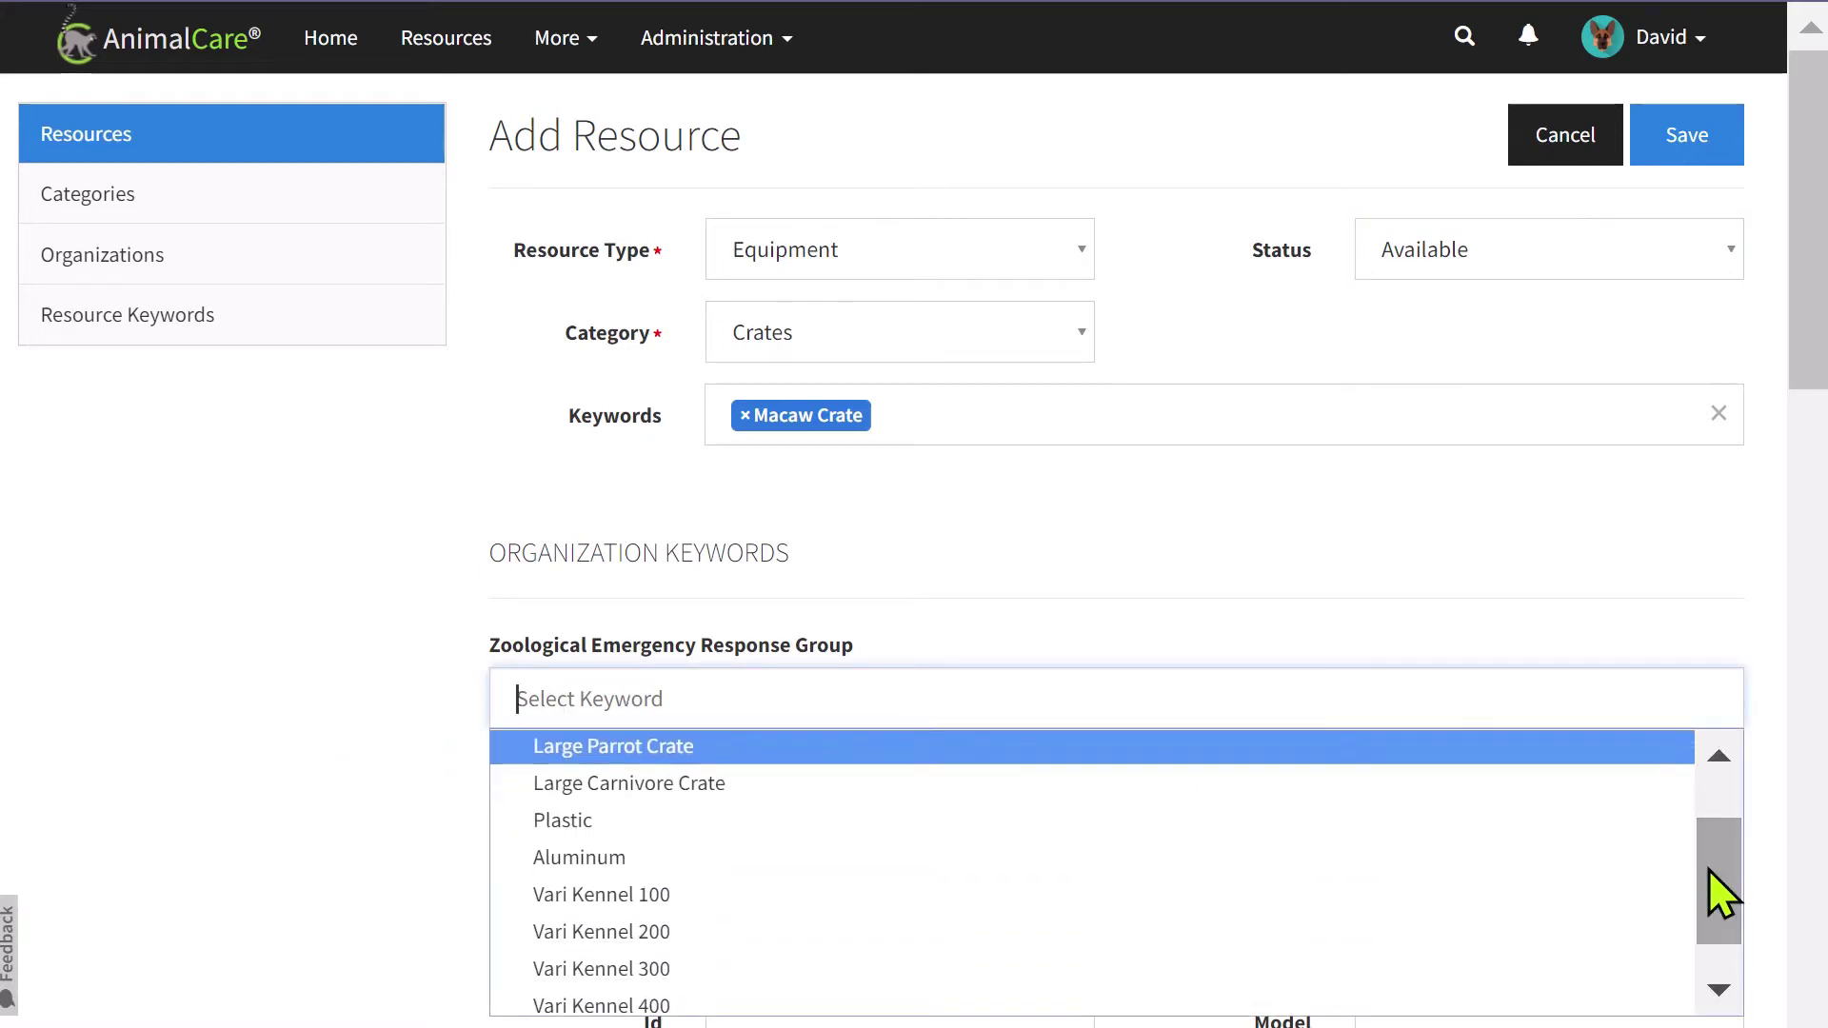
{"action": "left_click", "coordinate": [795, 746]}
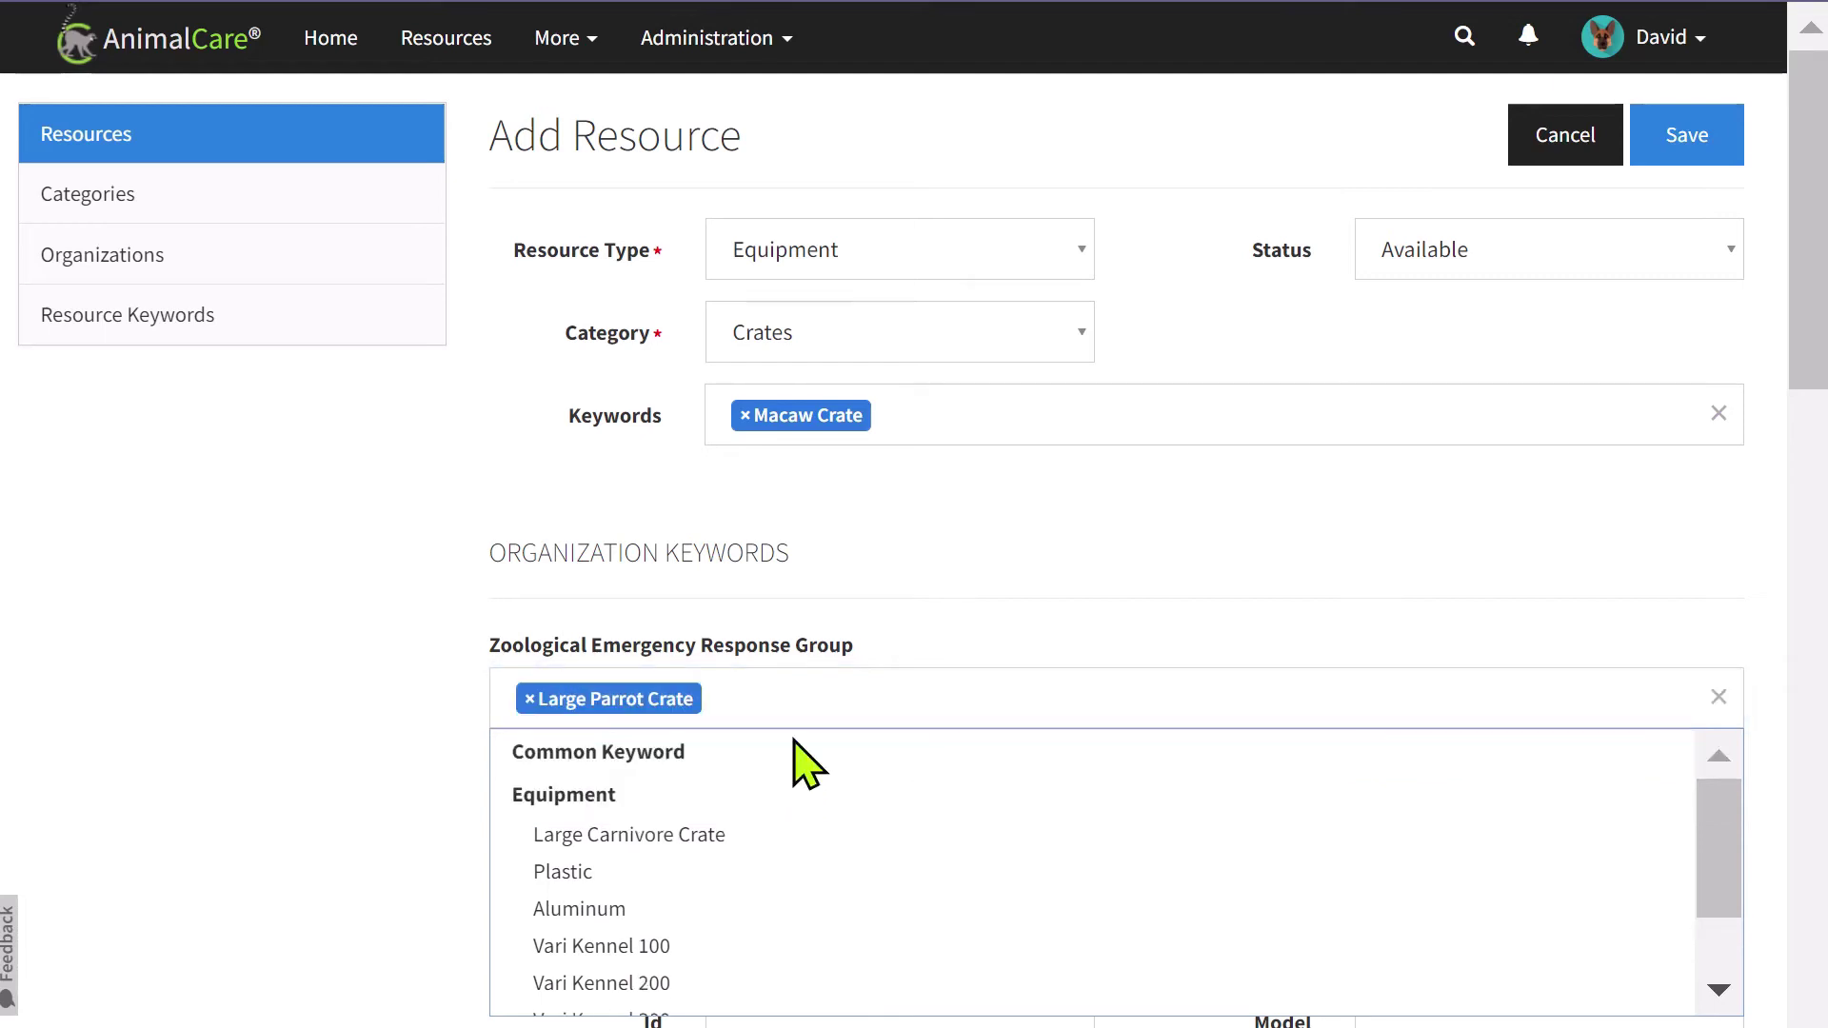
{"action": "left_click_drag", "start_coordinate": [1706, 854], "coordinate": [1710, 917]}
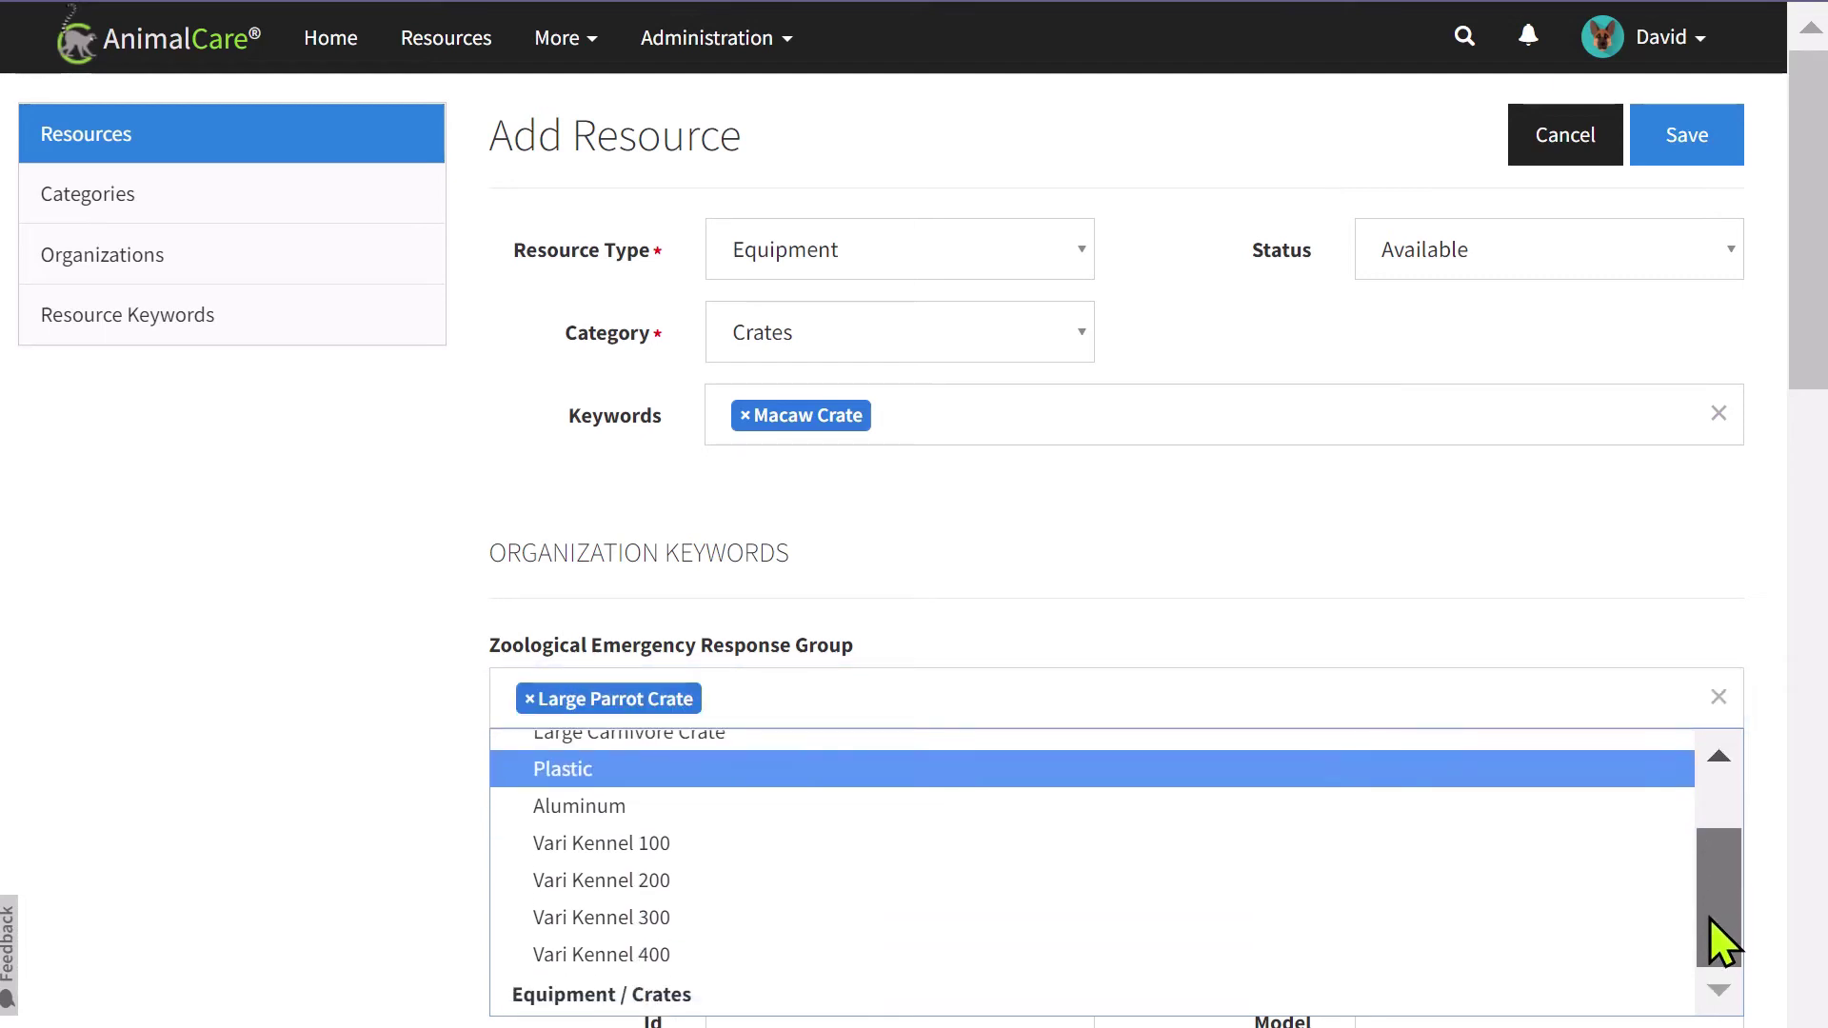
{"action": "left_click", "coordinate": [1228, 918]}
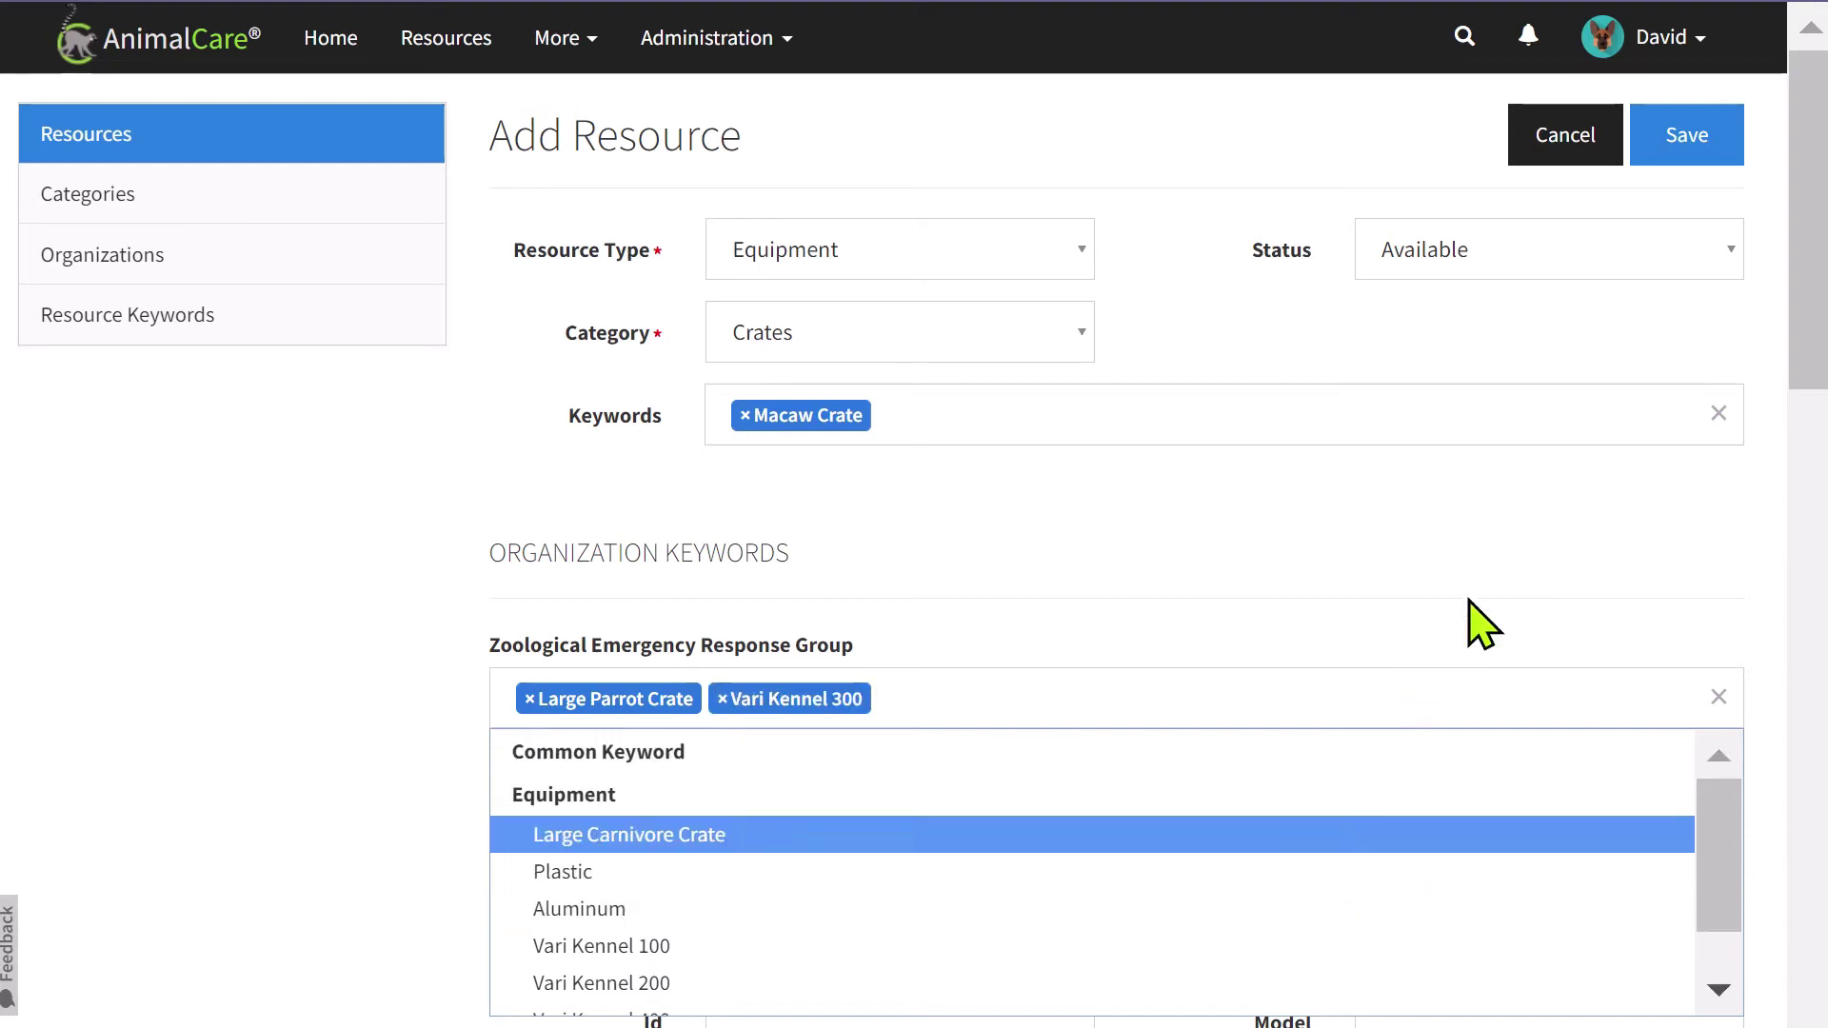
{"action": "left_click", "coordinate": [1491, 585]}
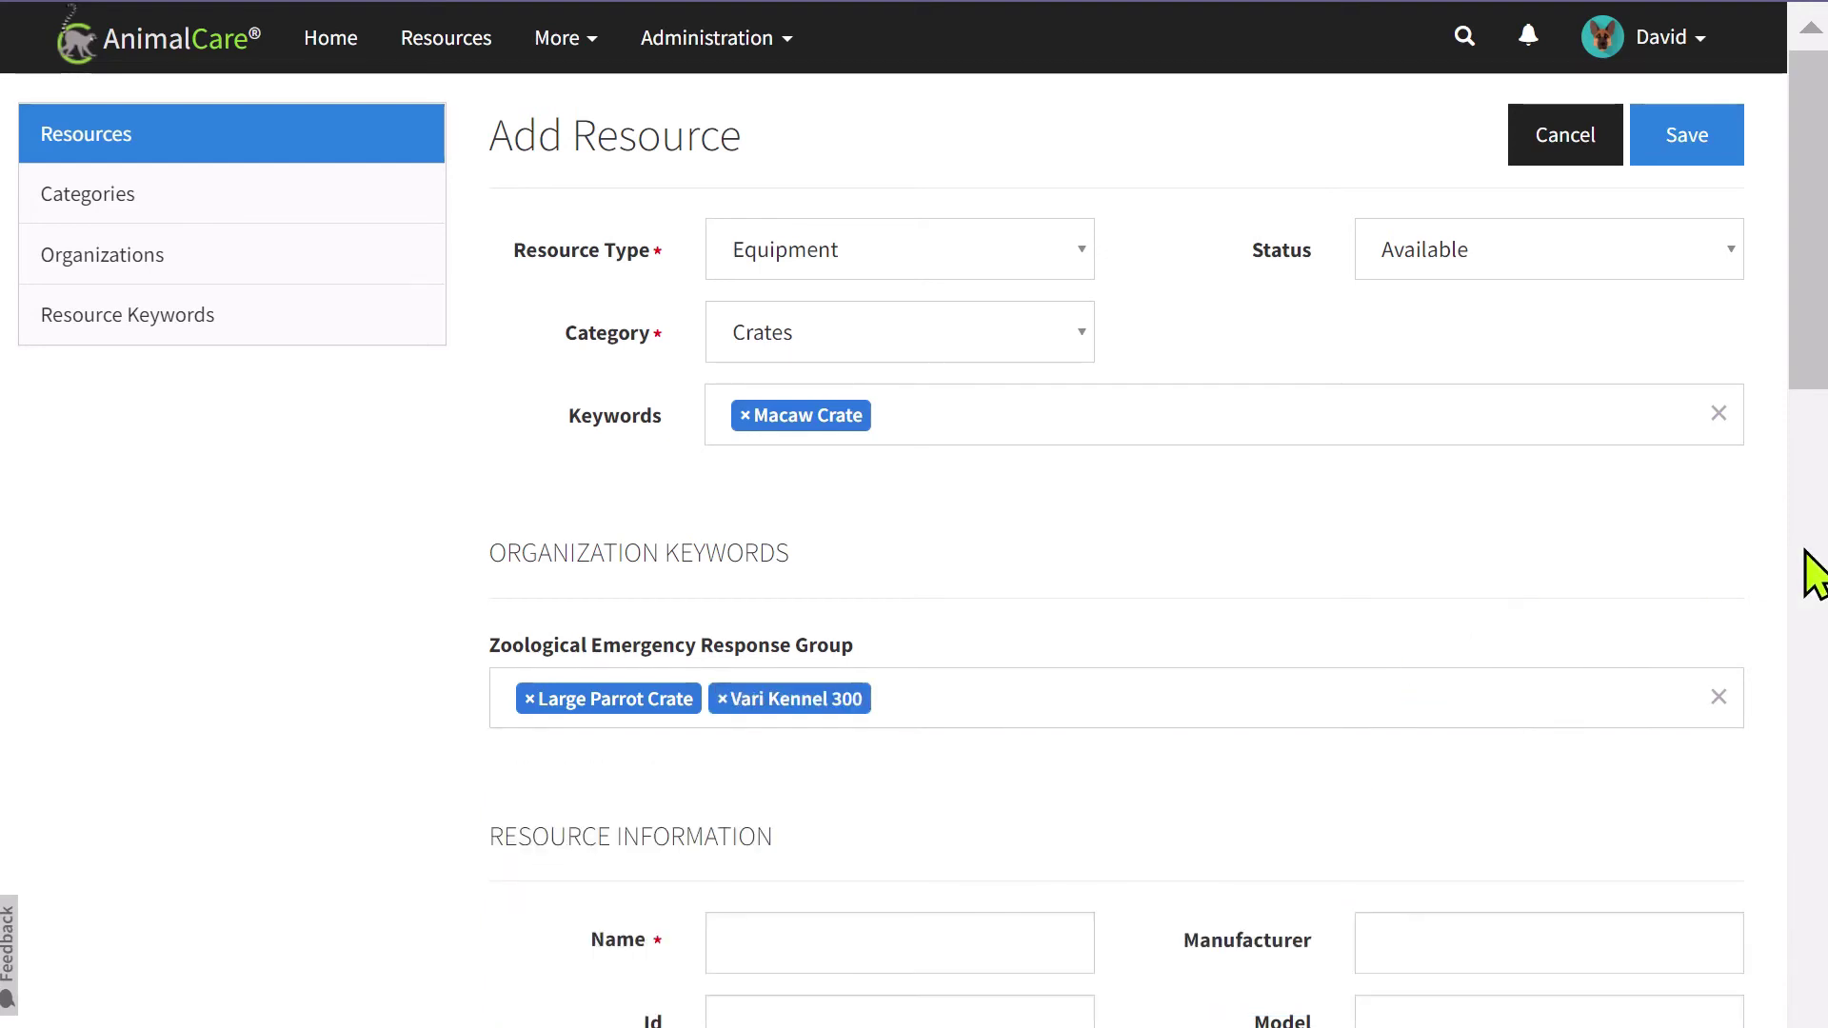
{"action": "left_click_drag", "start_coordinate": [1814, 367], "coordinate": [1820, 514]}
Name the resource 'Macaw Crate' and give it Id 9.
{"action": "left_click", "coordinate": [1020, 520]}
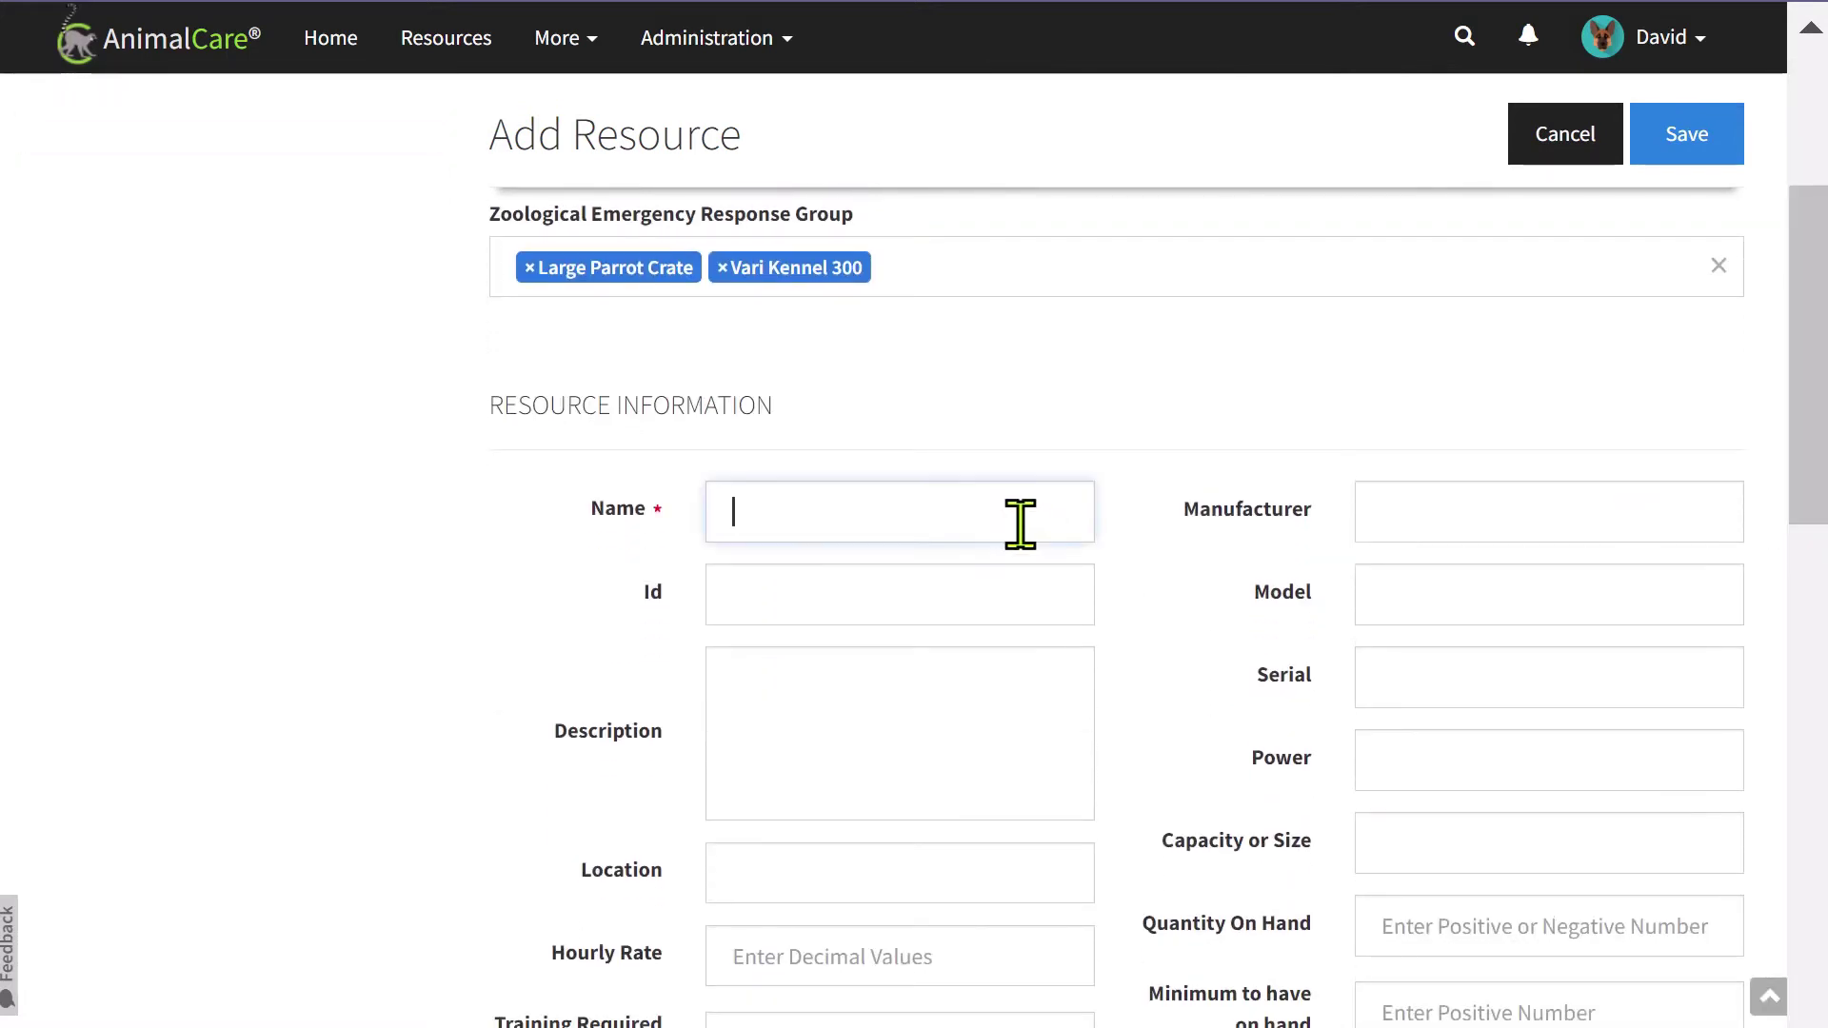
{"action": "type", "text": "Macaw Crate"}
{"action": "left_click", "coordinate": [967, 590]}
{"action": "type", "text": "9181"}
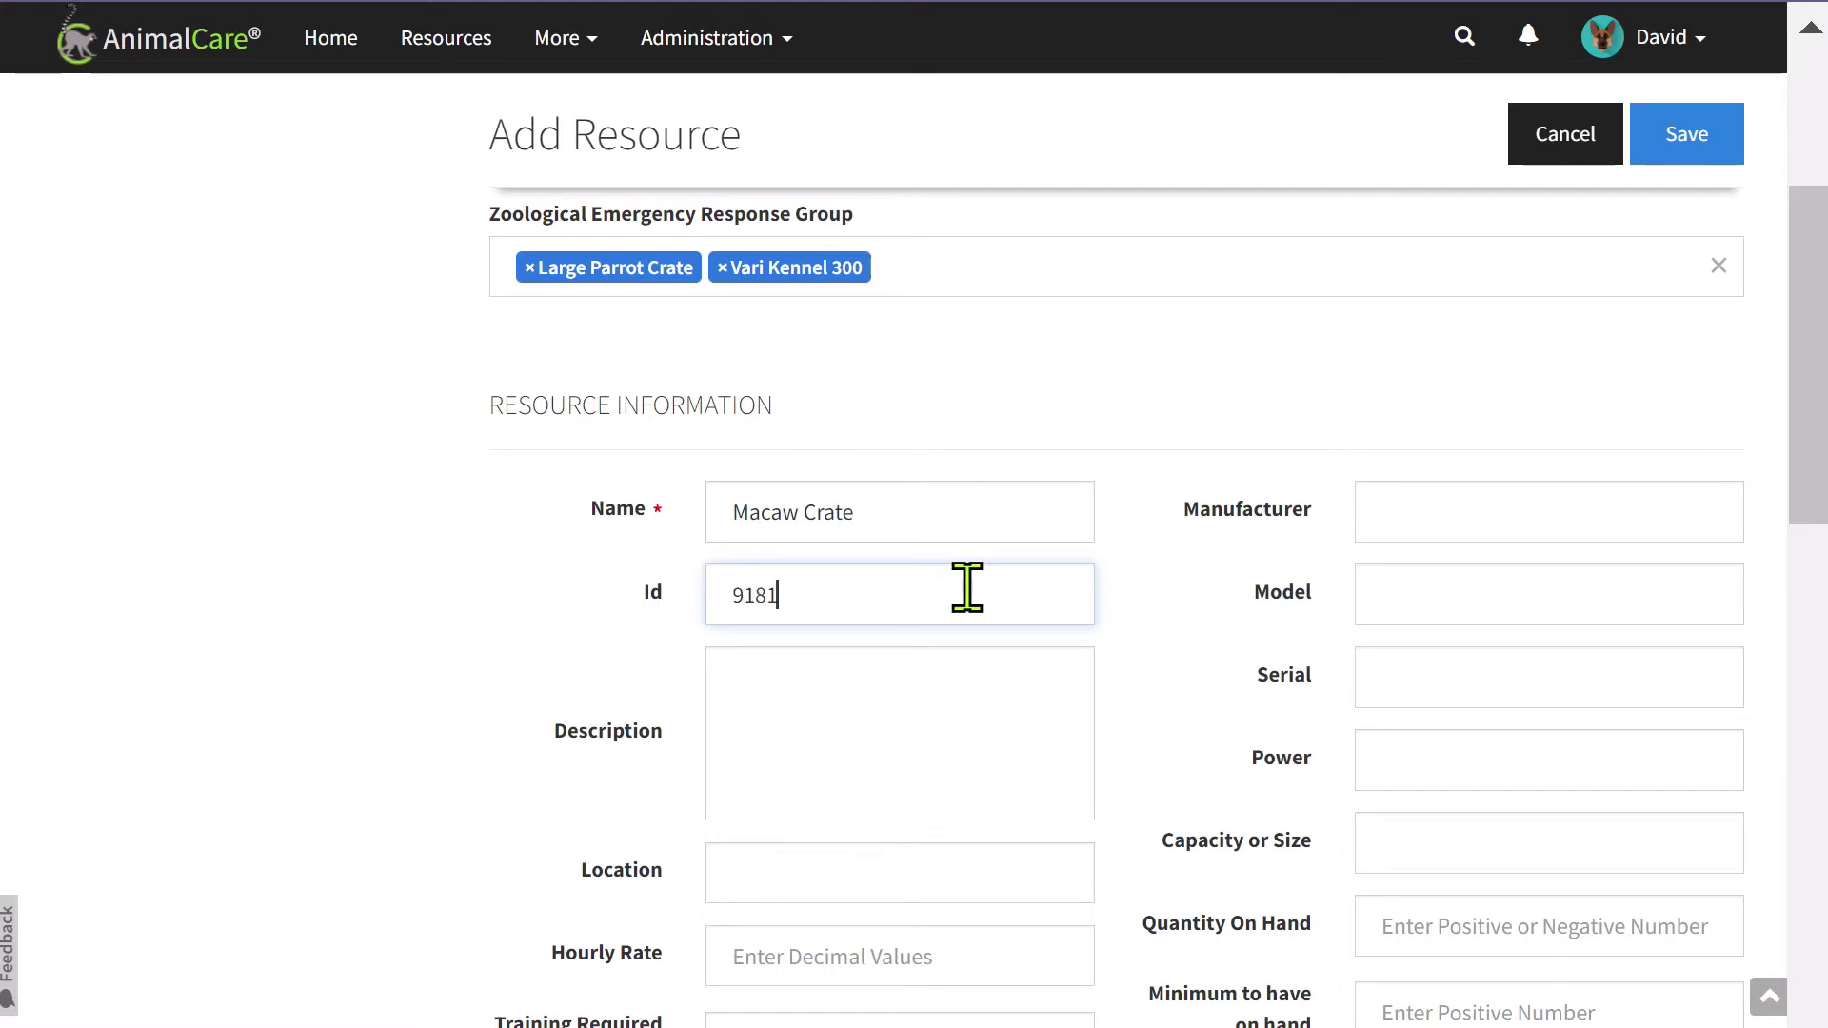
Write the resource description ('insid…') and fill in Barn as the location.
{"action": "left_click", "coordinate": [853, 687]}
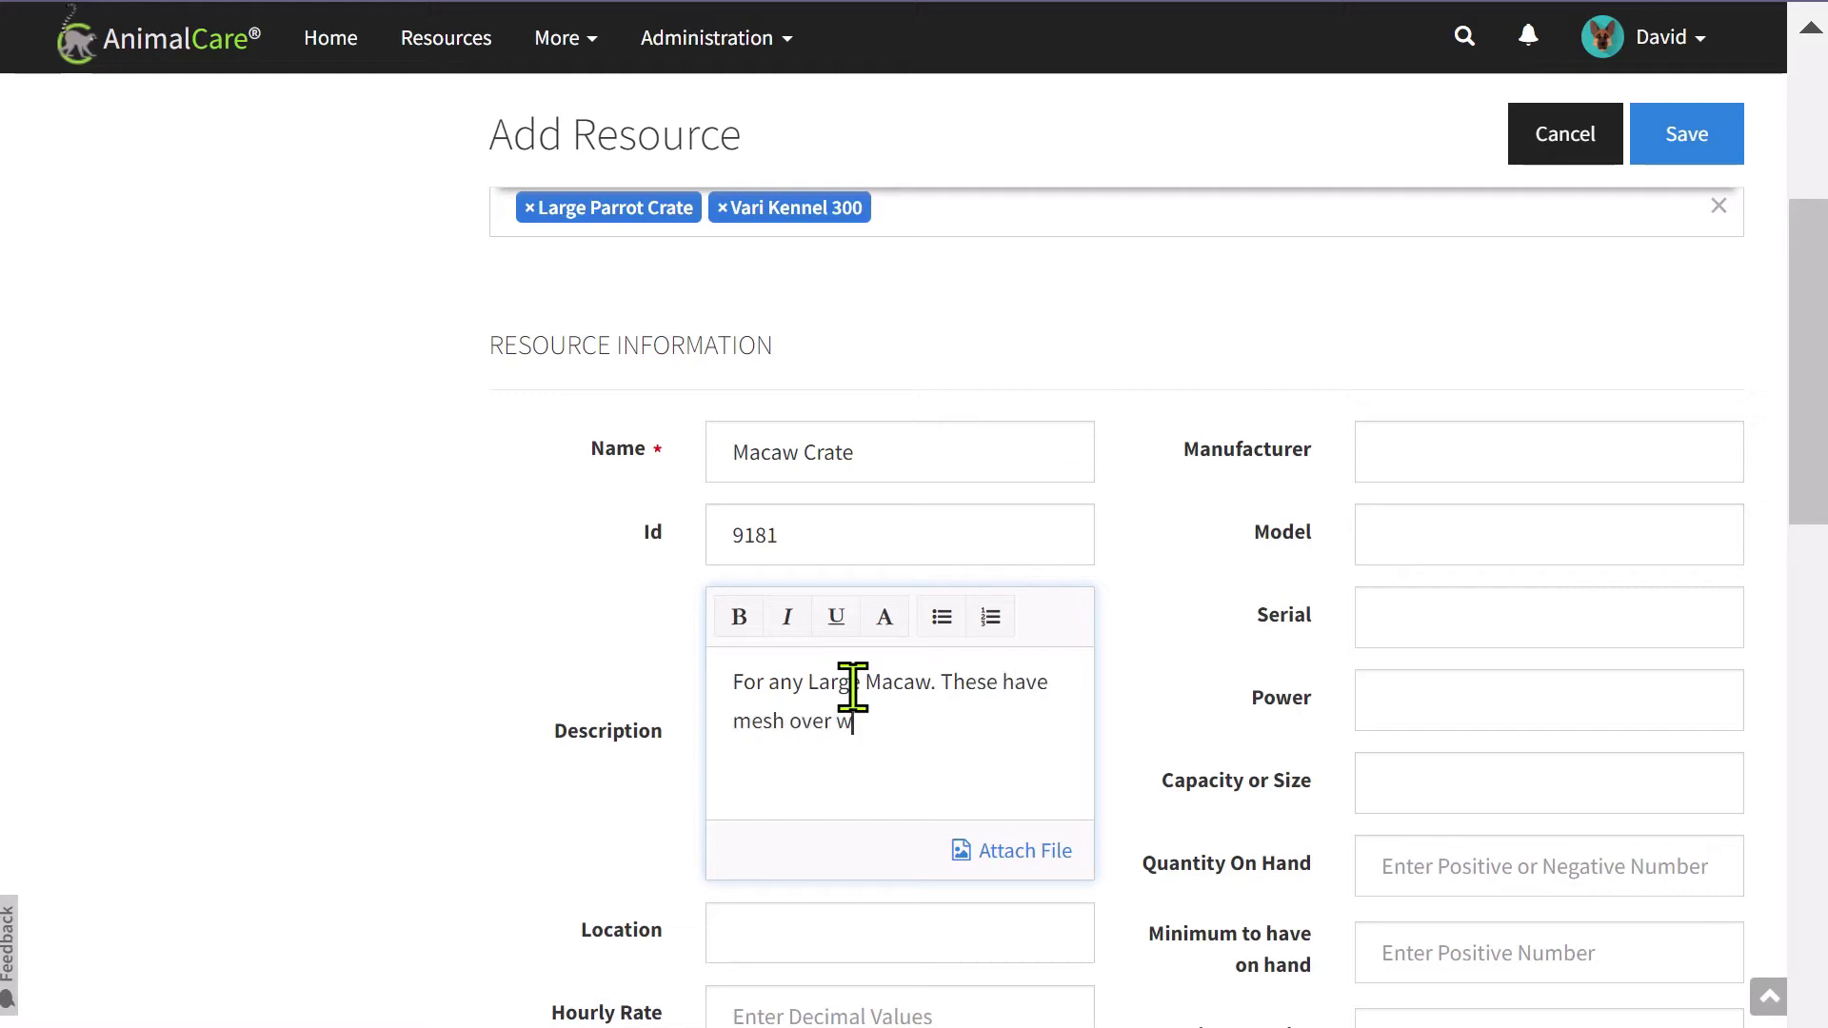
{"action": "type", "text": "inside with food bowls."}
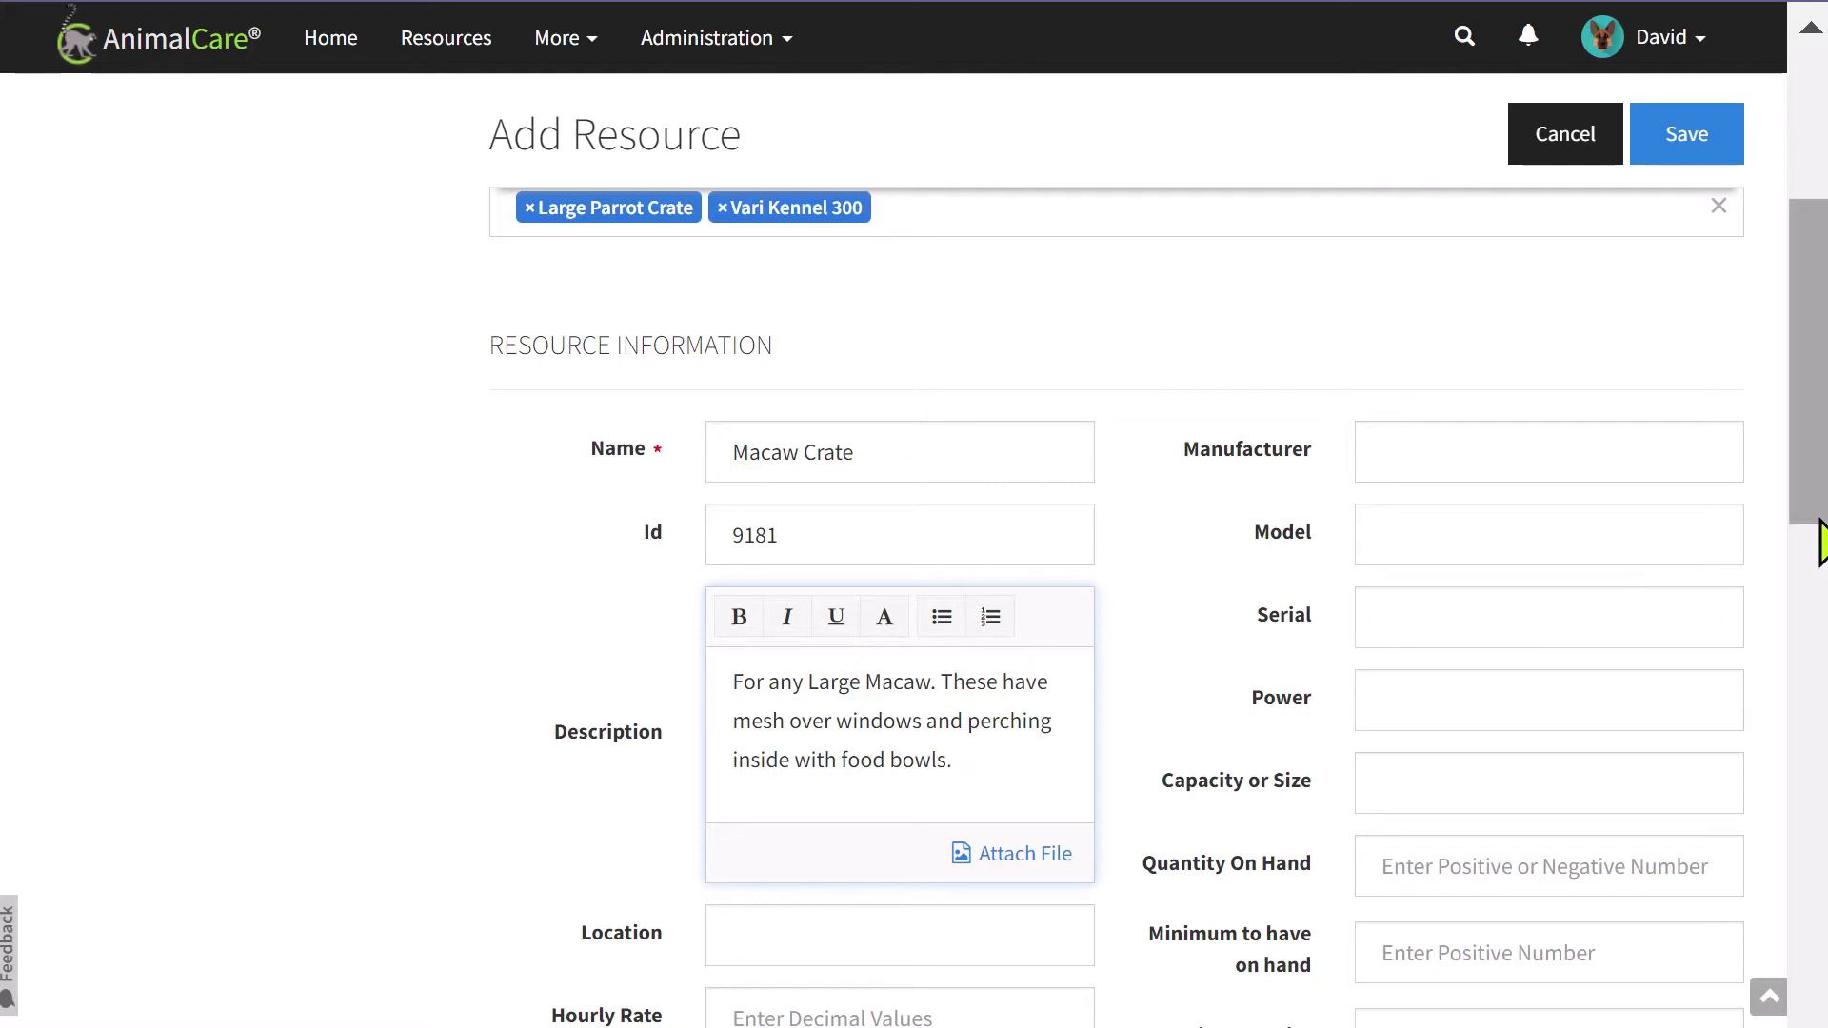
{"action": "left_click_drag", "start_coordinate": [1821, 521], "coordinate": [1807, 682]}
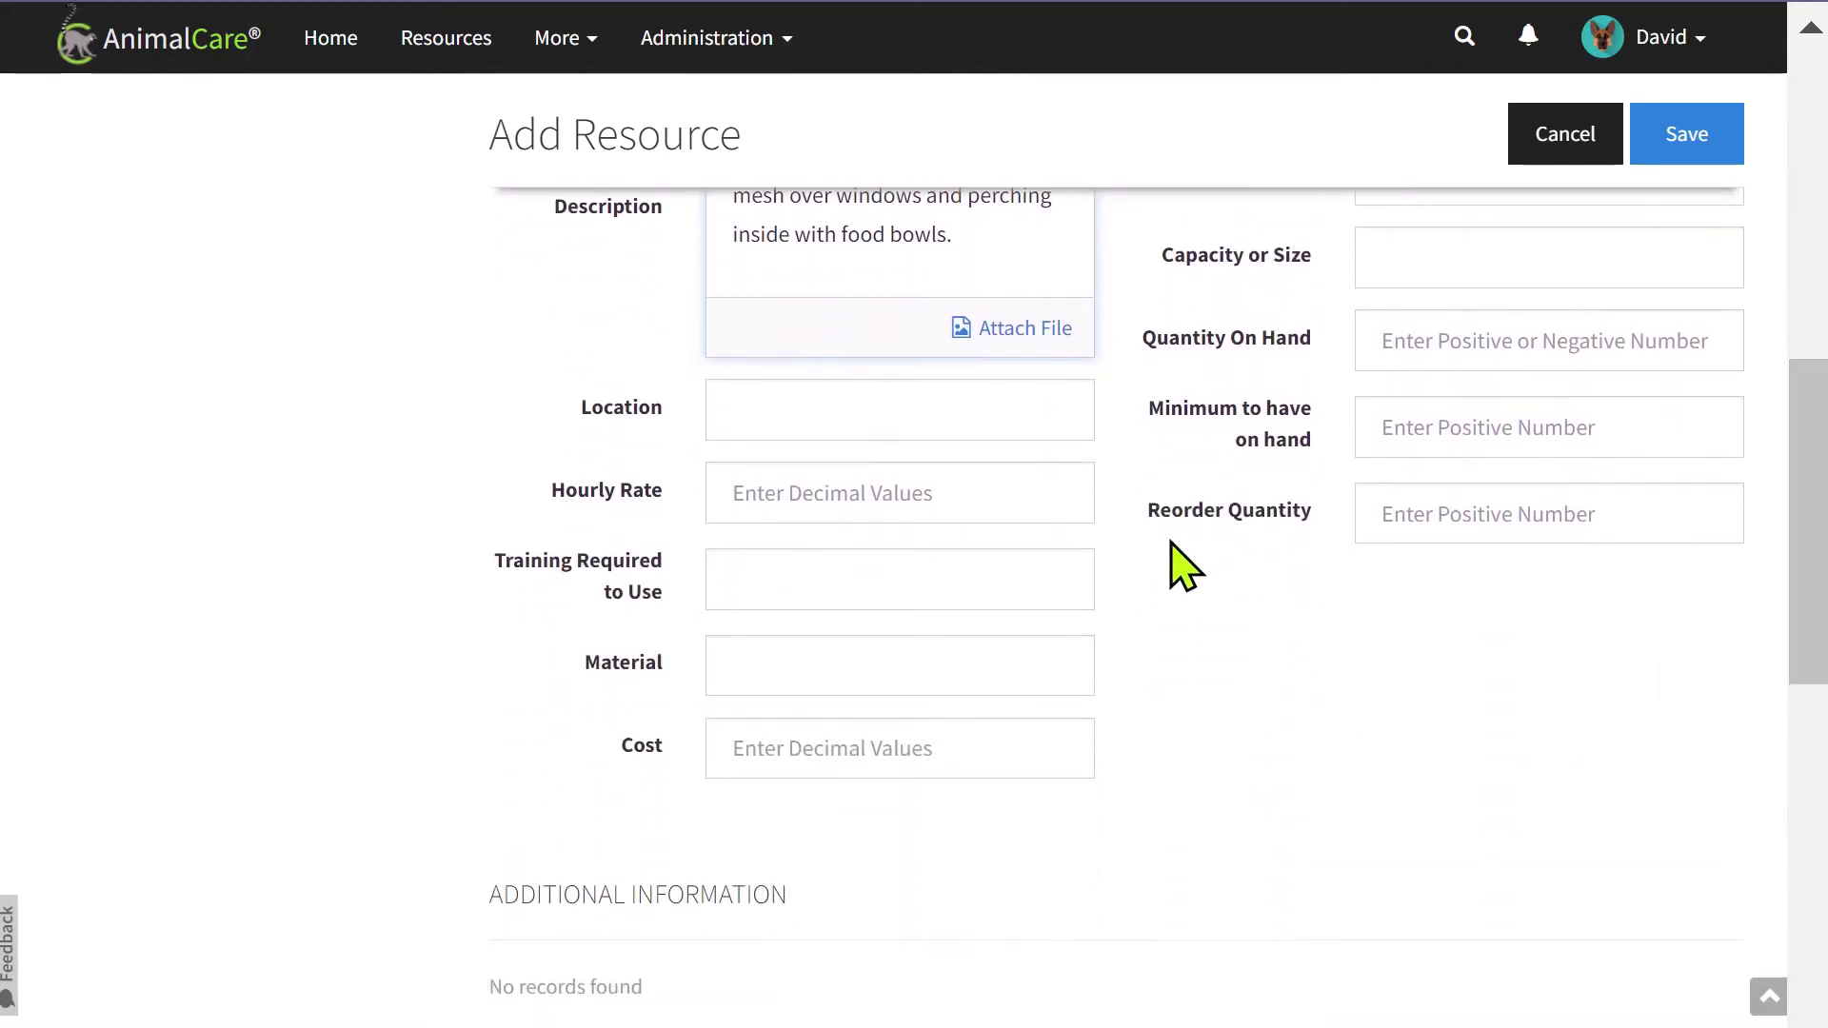
{"action": "left_click", "coordinate": [941, 425]}
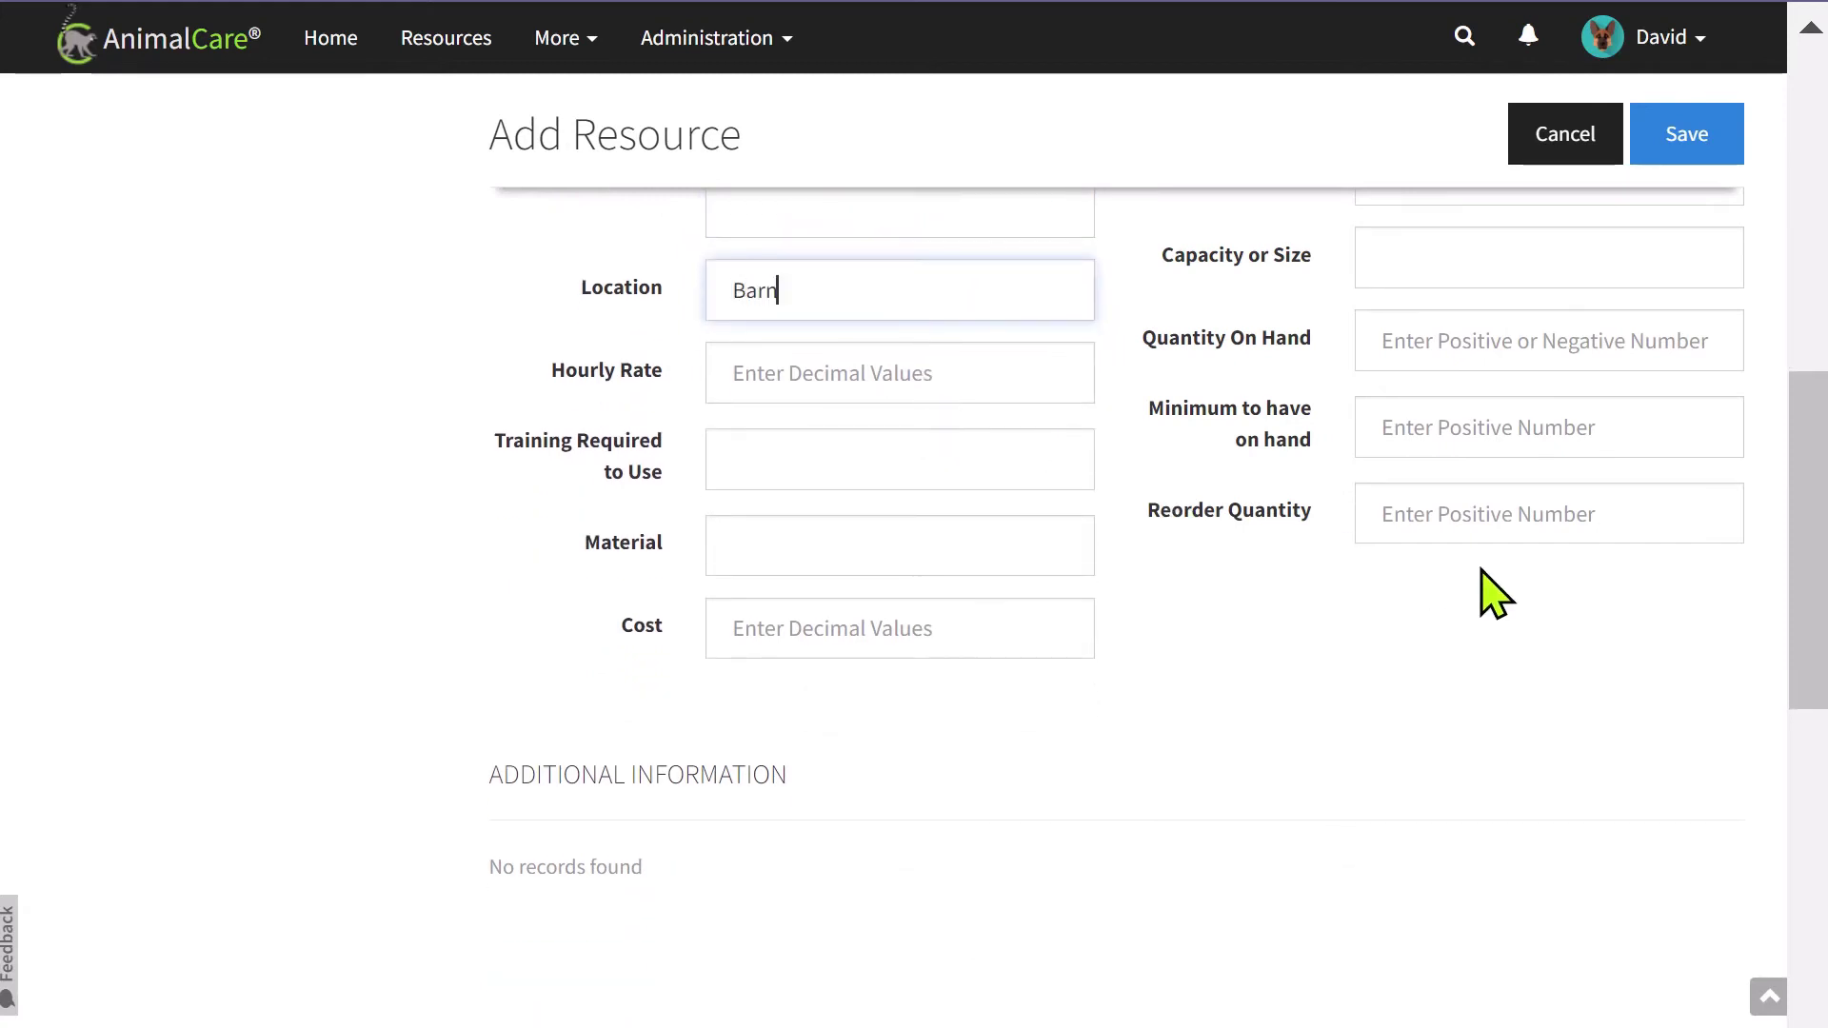
{"action": "left_click_drag", "start_coordinate": [1811, 627], "coordinate": [1812, 970]}
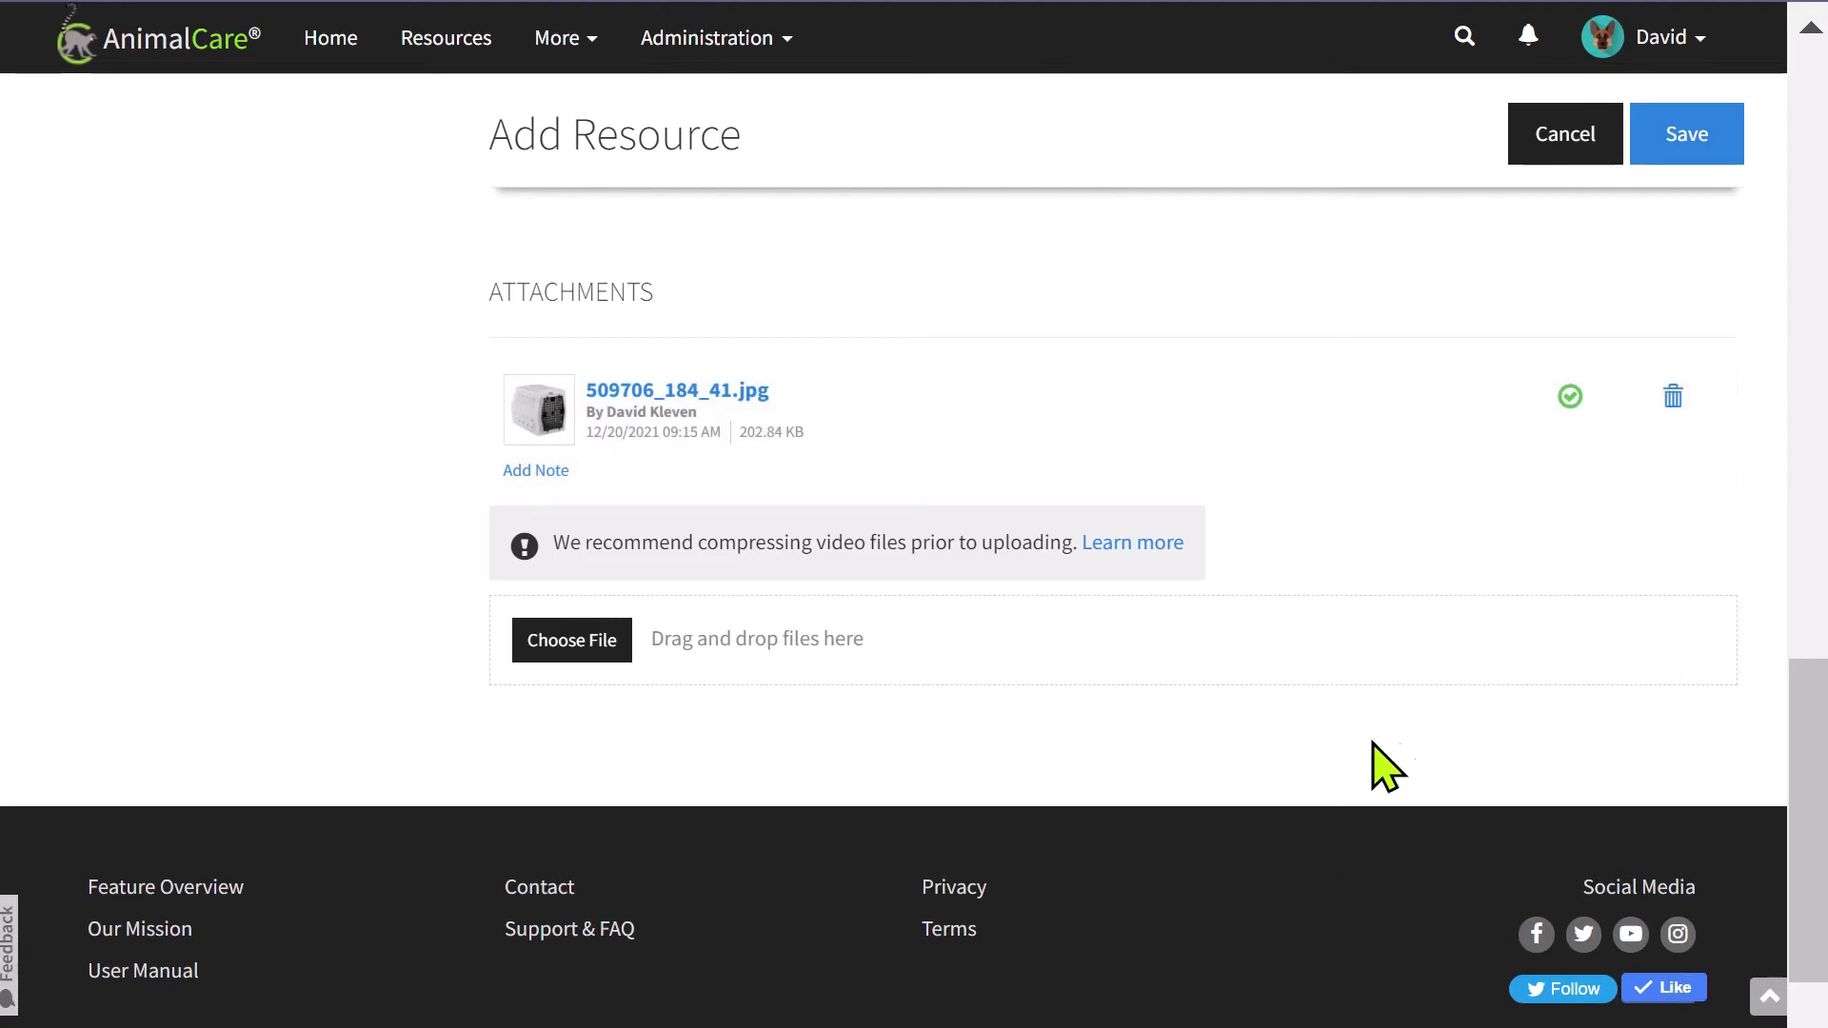
Save the Macaw Crate resource, then open the Crates category for editing.
{"action": "scroll", "coordinate": [1821, 723], "scroll_direction": "up", "scroll_amount": 20}
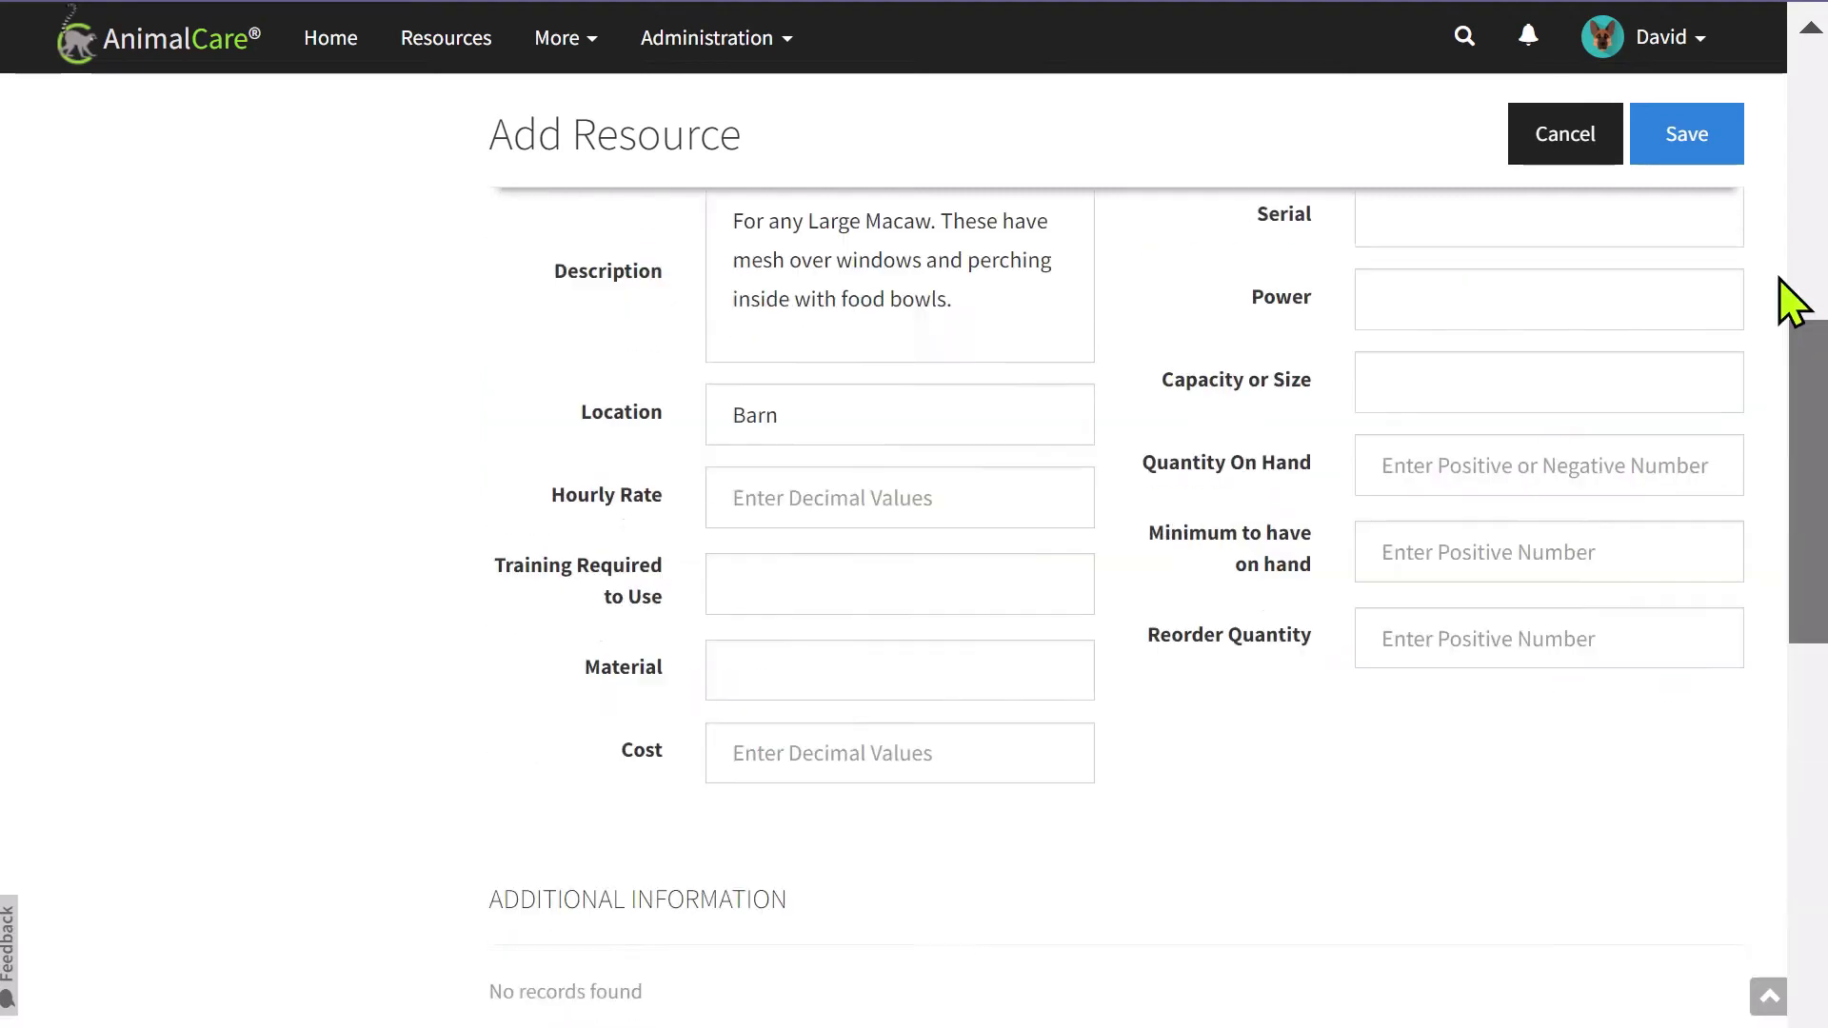
{"action": "left_click", "coordinate": [1688, 141]}
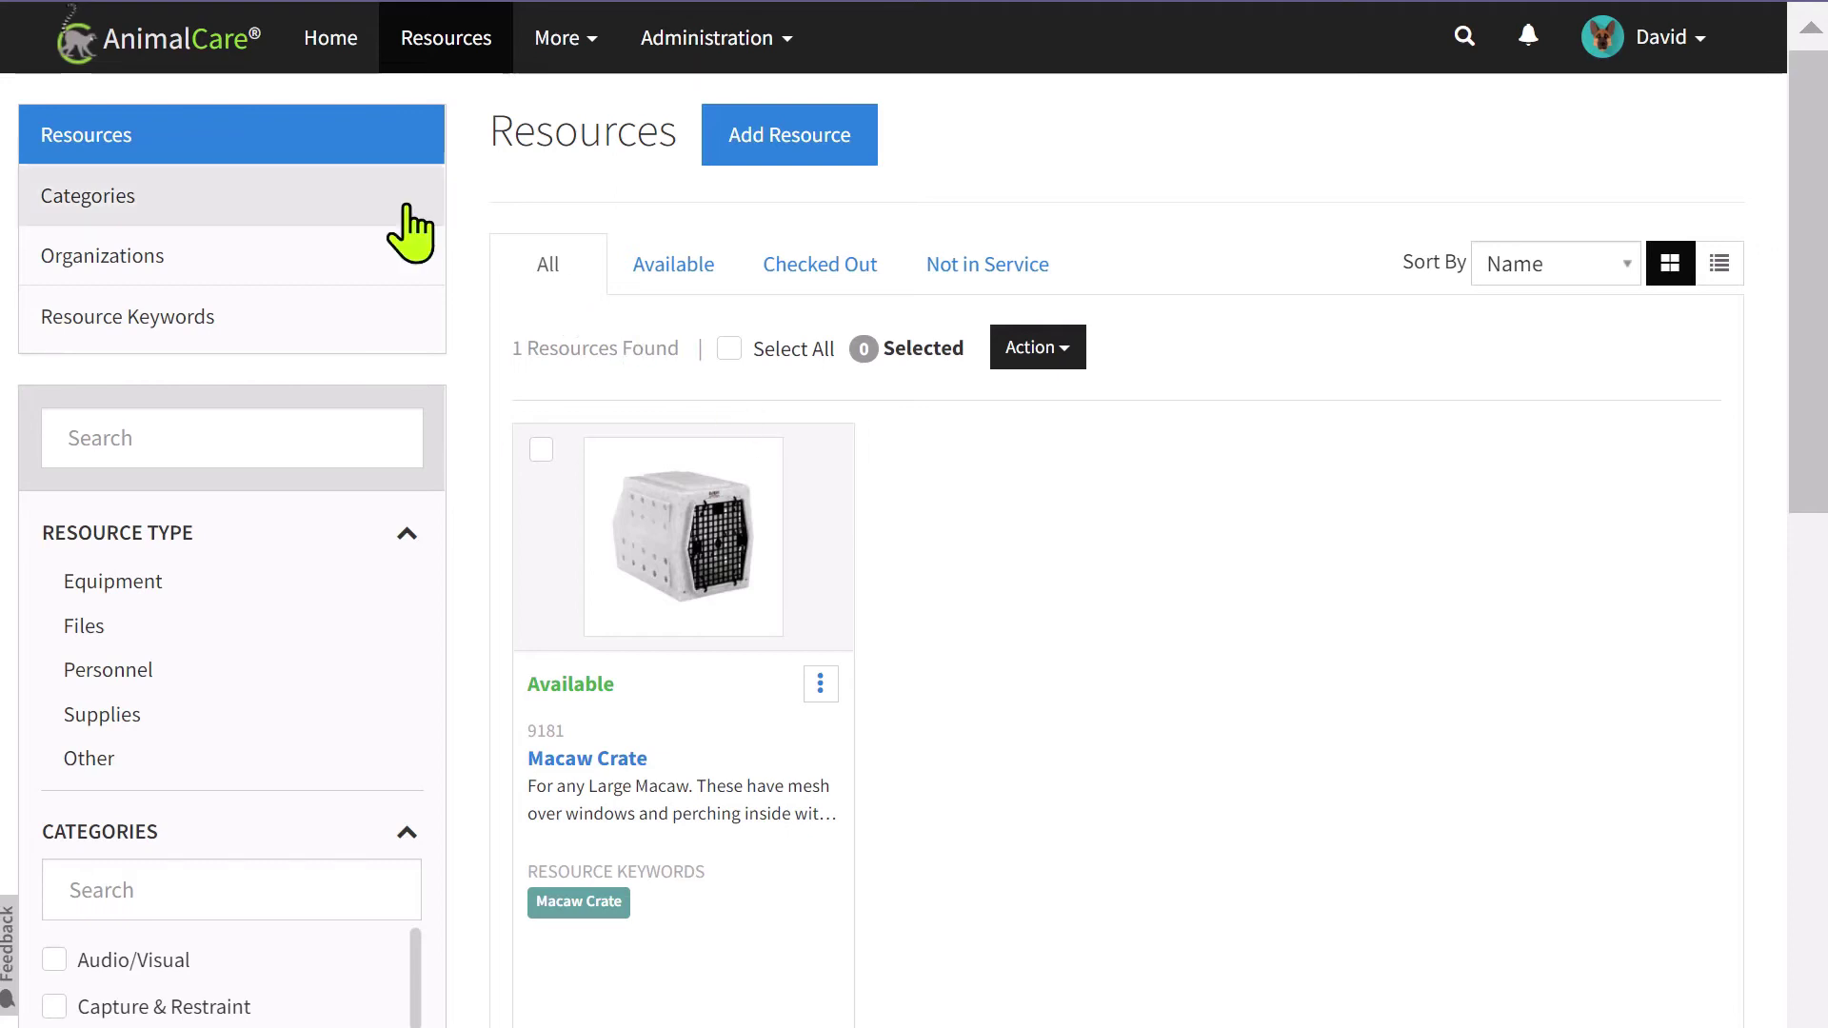
{"action": "left_click", "coordinate": [303, 195]}
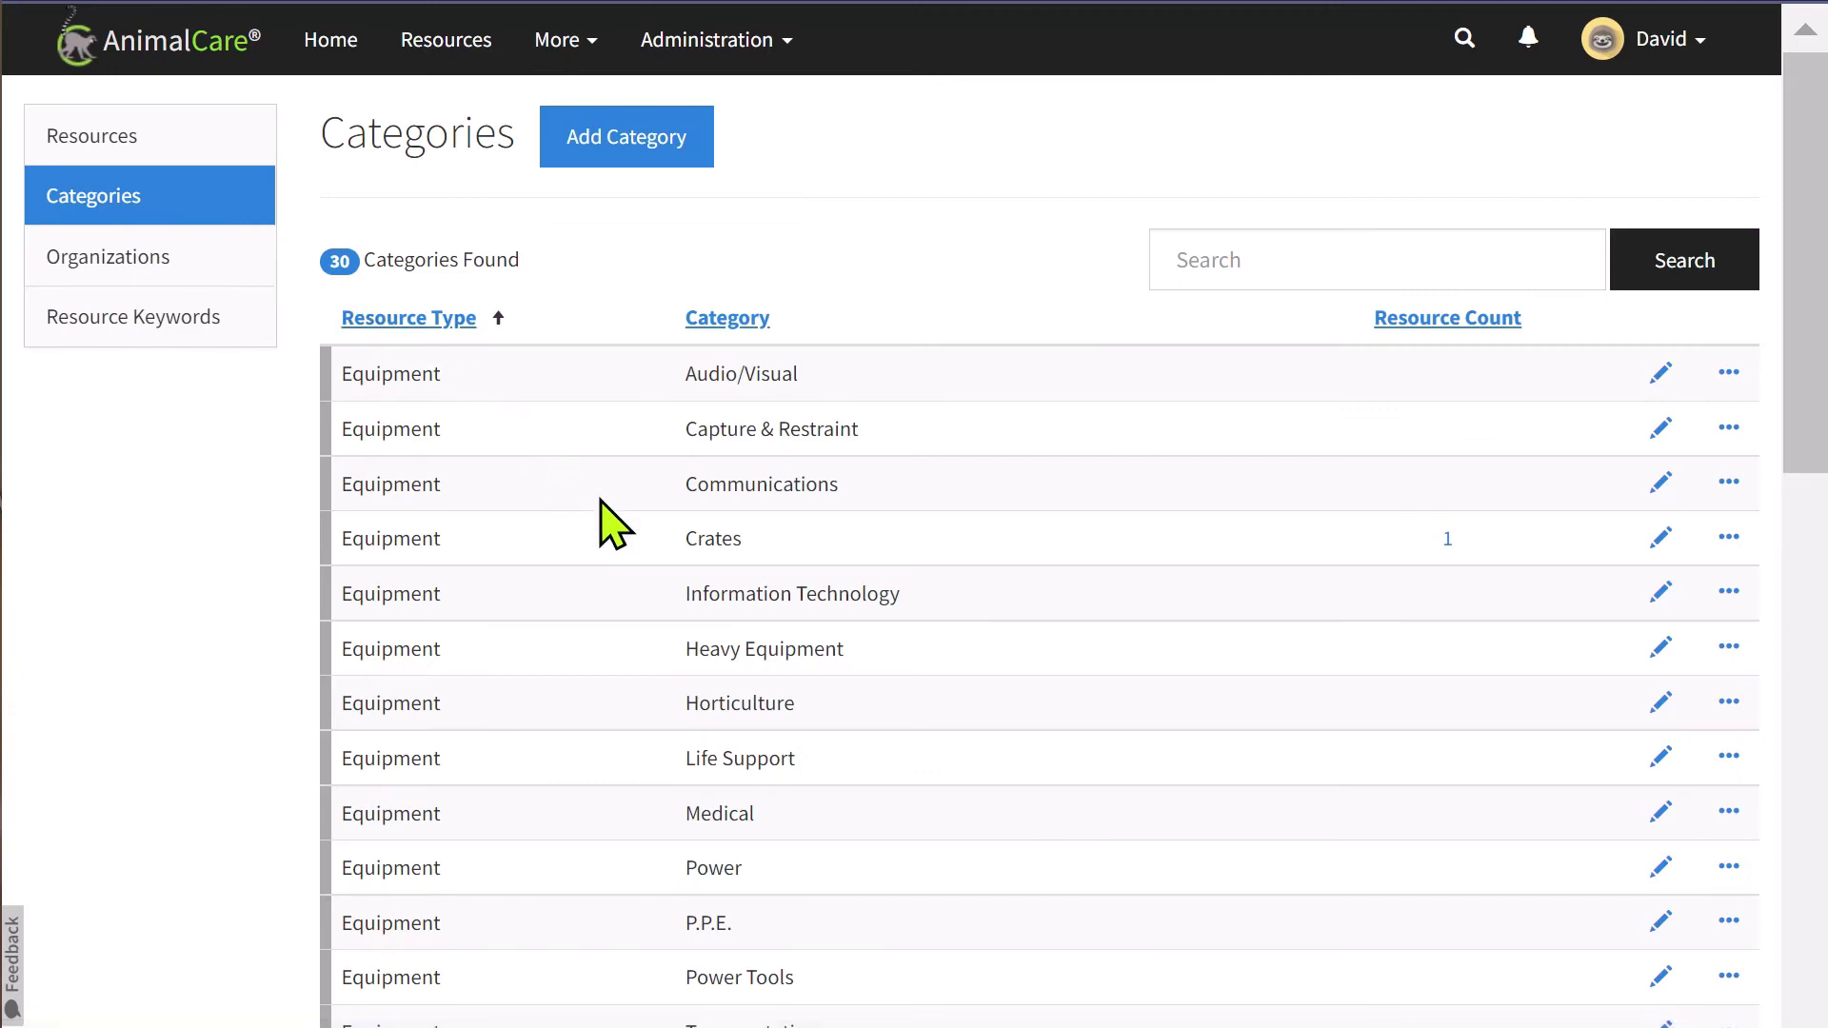
{"action": "left_click", "coordinate": [1661, 538]}
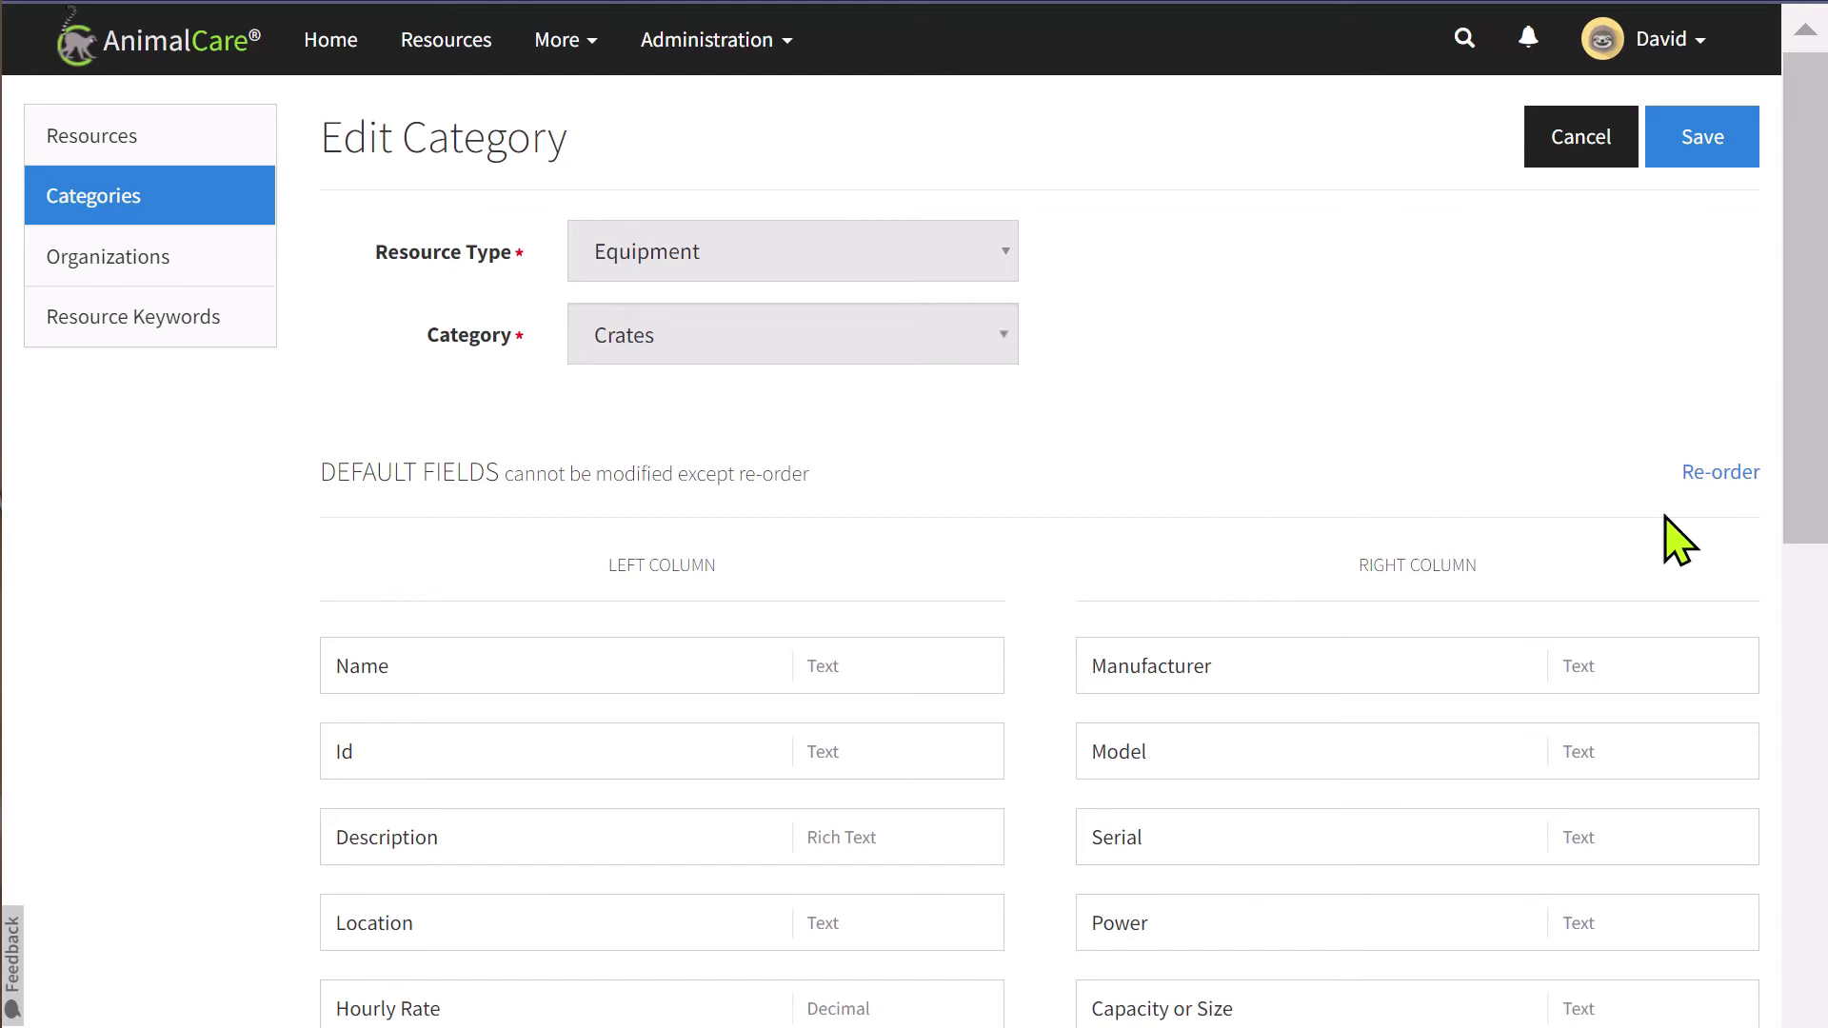
Add a new custom field slot in the Crates category's left column.
{"action": "left_click_drag", "start_coordinate": [1809, 518], "coordinate": [1799, 967]}
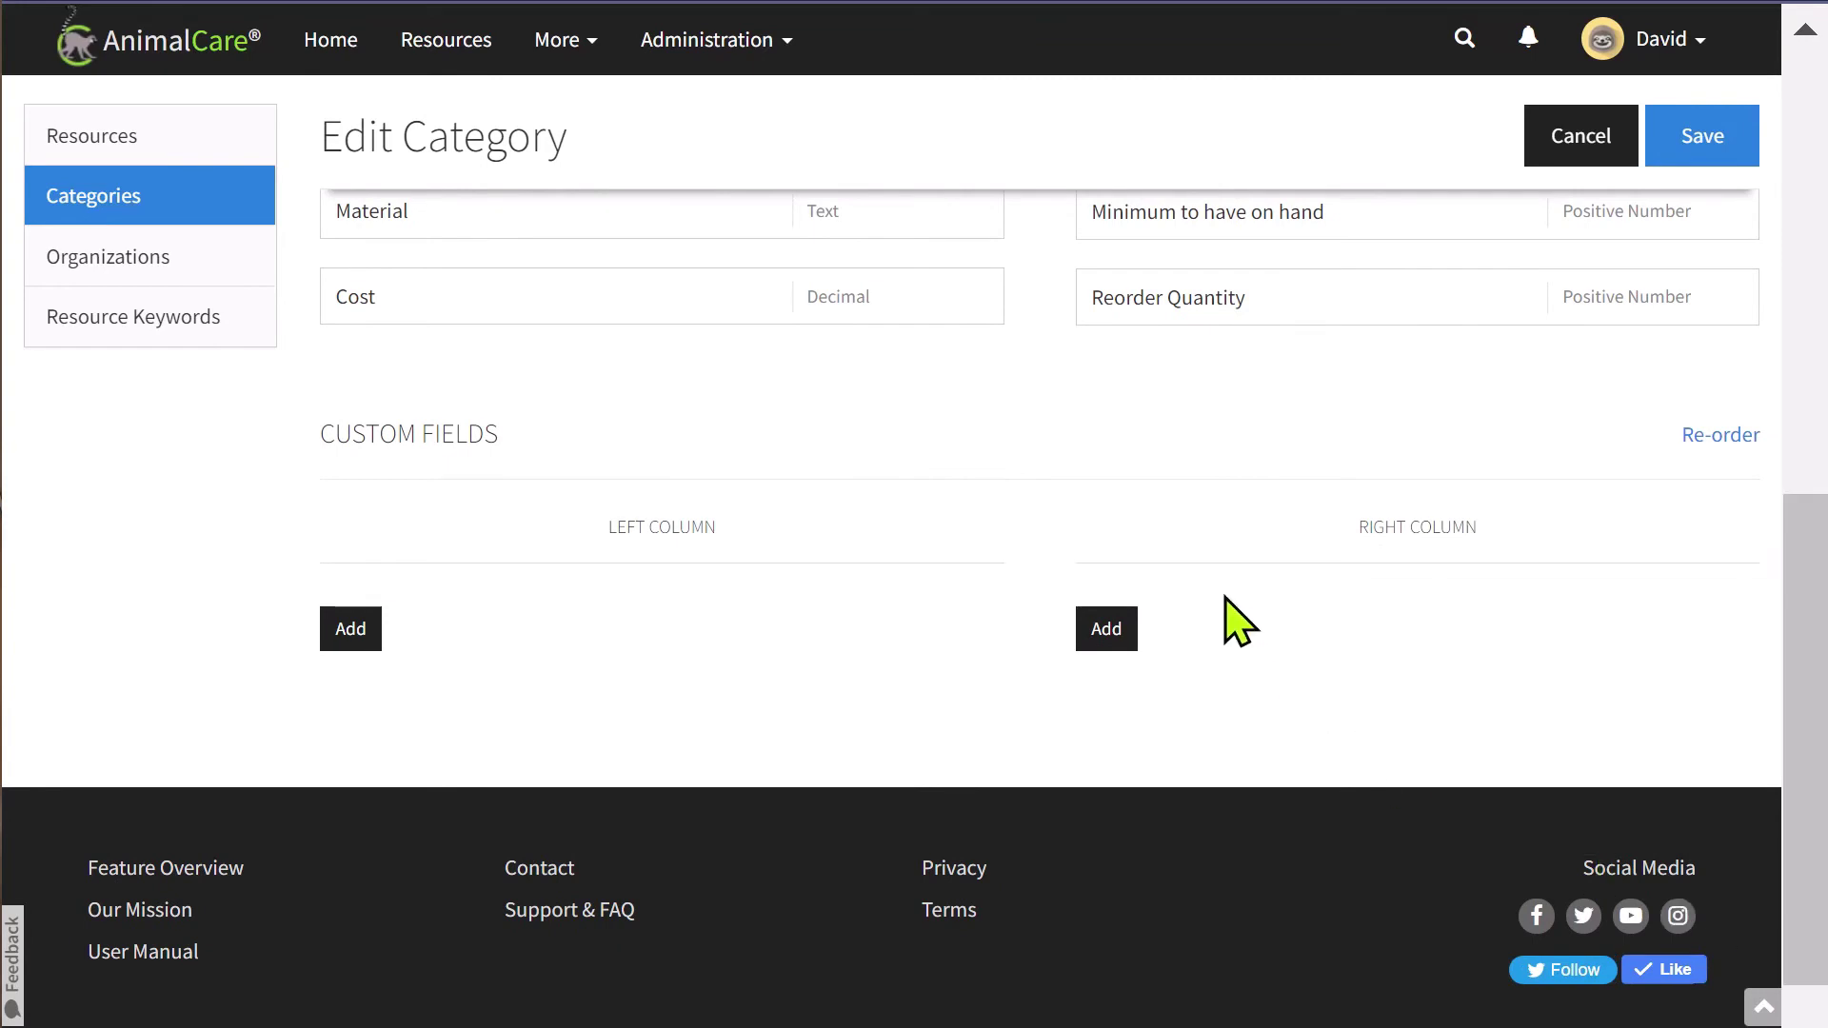
{"action": "left_click", "coordinate": [355, 631]}
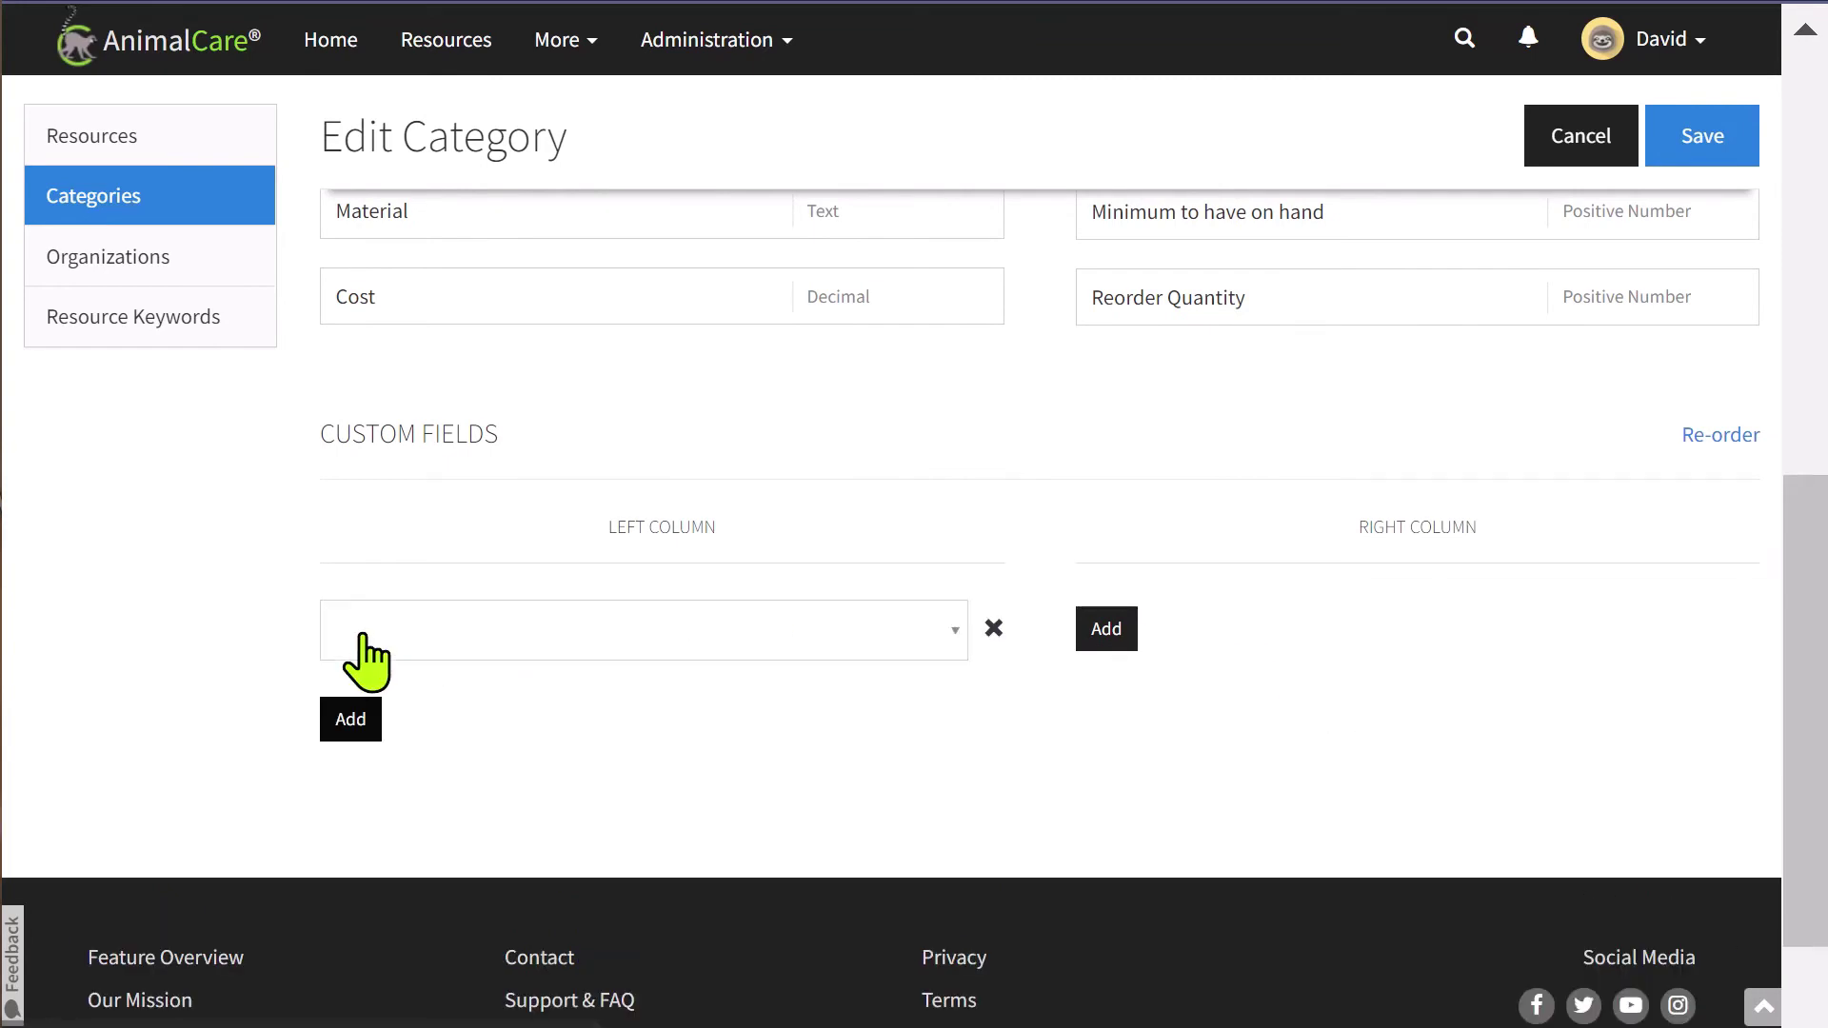
{"action": "left_click", "coordinate": [472, 644]}
Add a Rich Text custom field named 'Species Used For' and save the Crates category.
{"action": "left_click", "coordinate": [419, 748]}
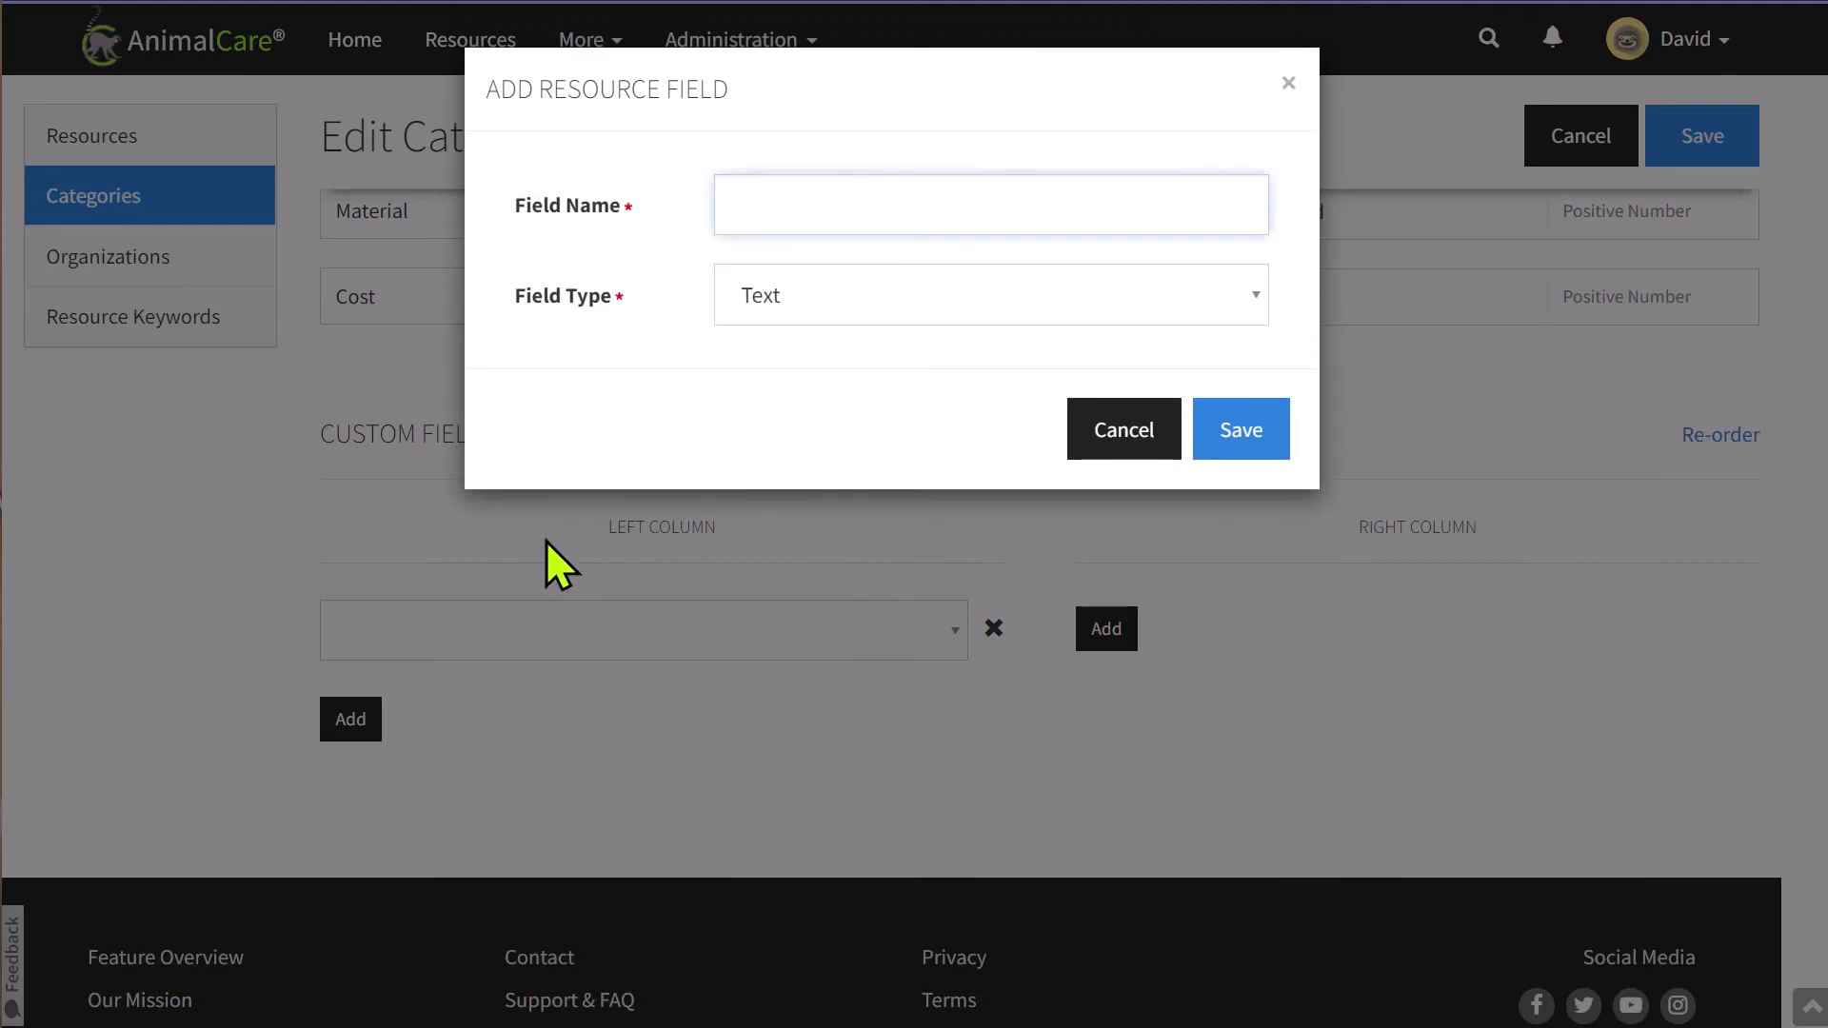
{"action": "type", "text": "Species Used For"}
{"action": "left_click", "coordinate": [1085, 300]}
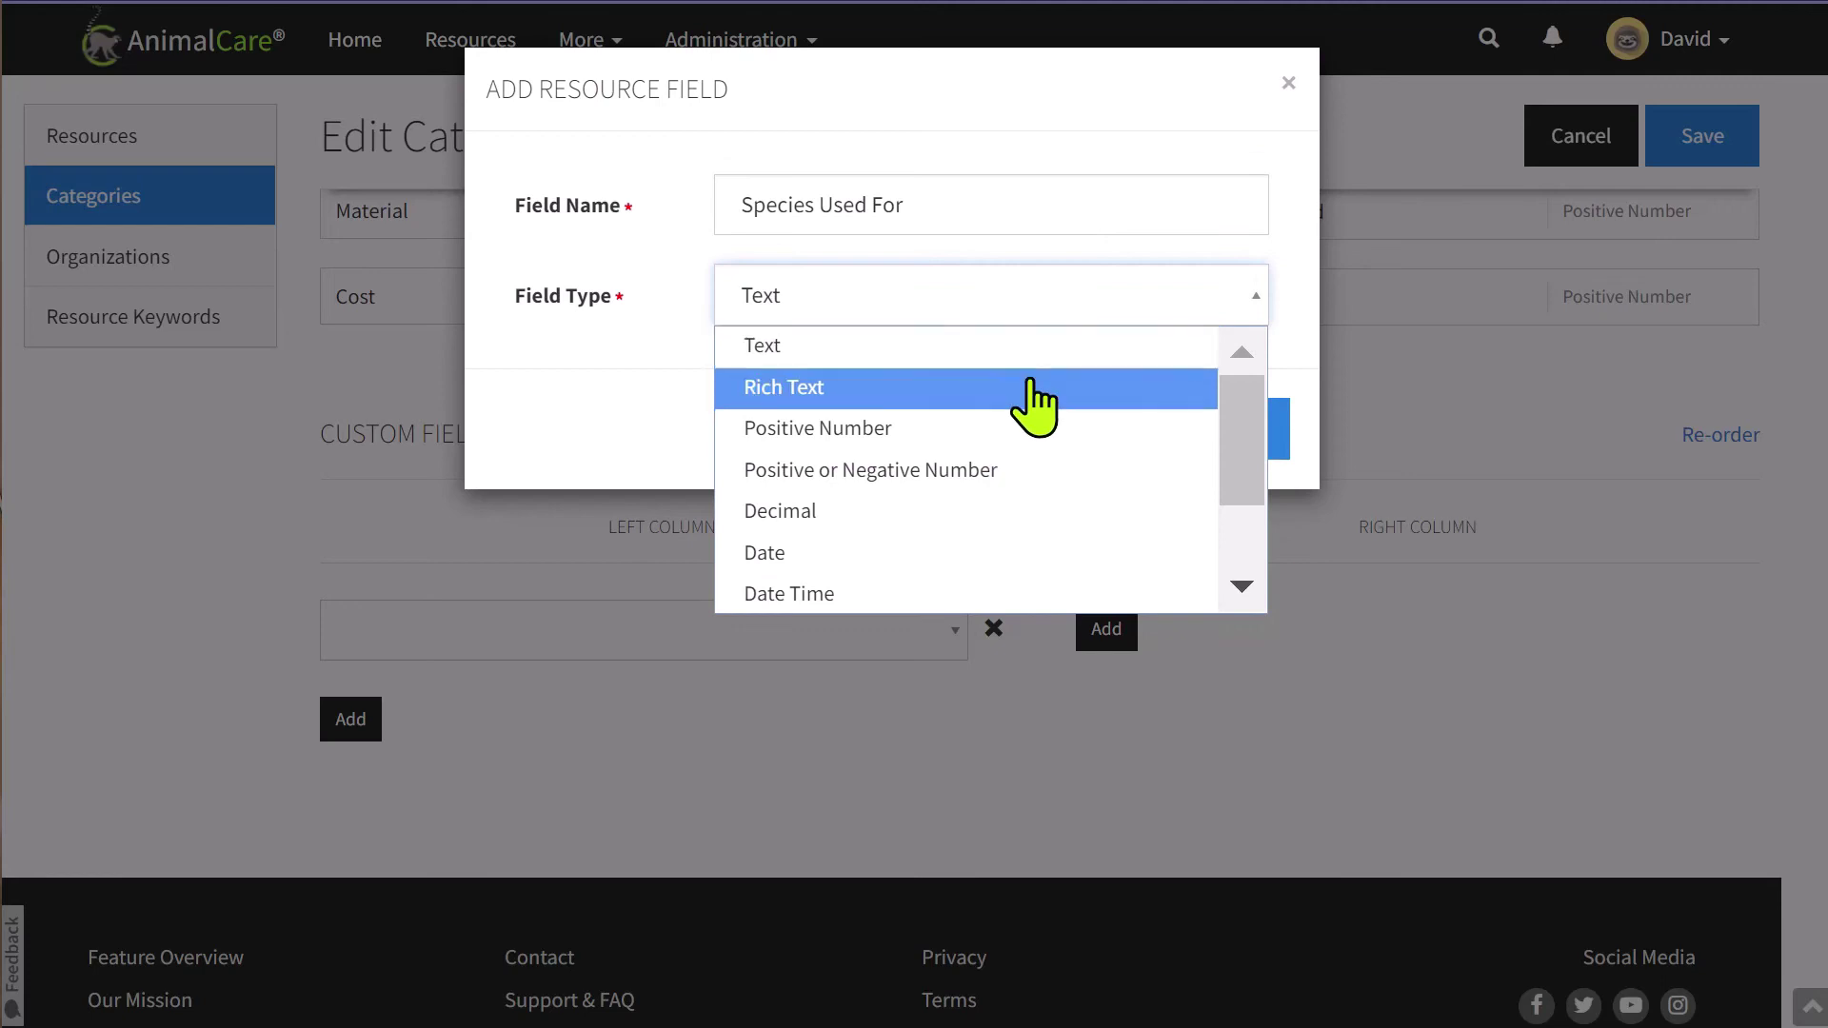
{"action": "left_click", "coordinate": [1032, 393]}
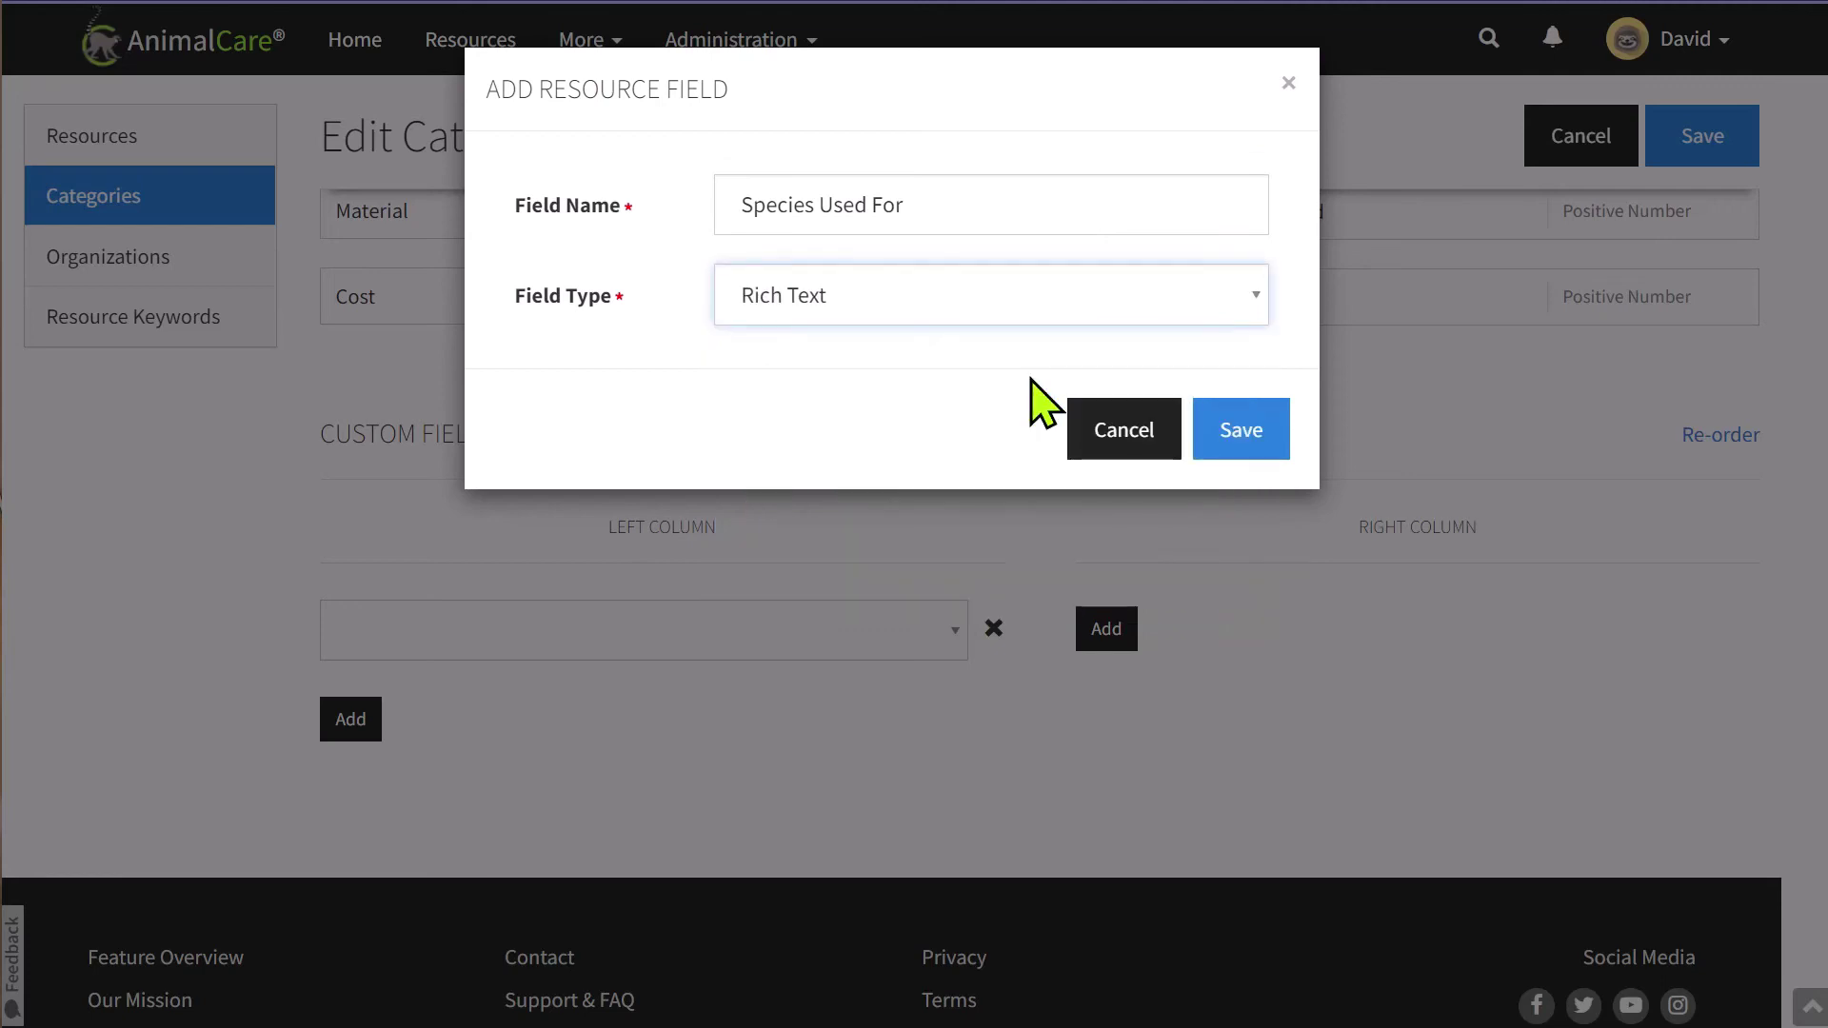
{"action": "left_click", "coordinate": [1240, 446]}
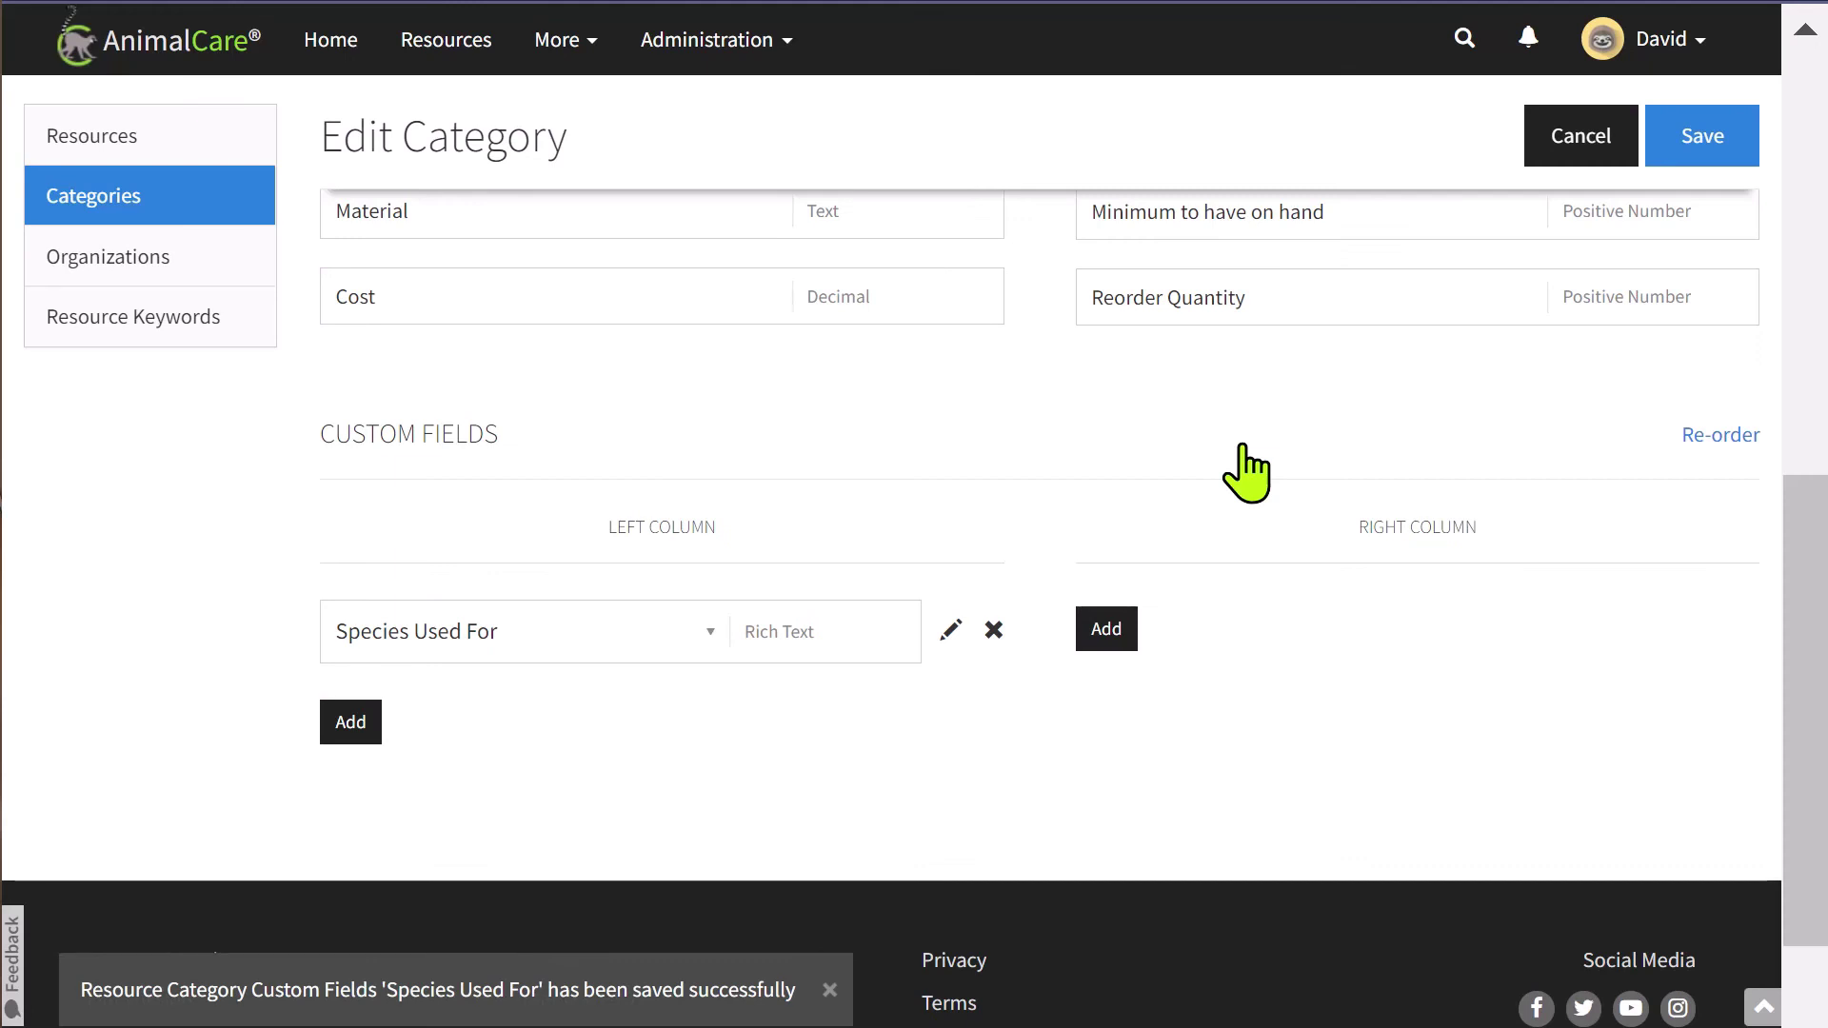
{"action": "left_click", "coordinate": [1699, 160]}
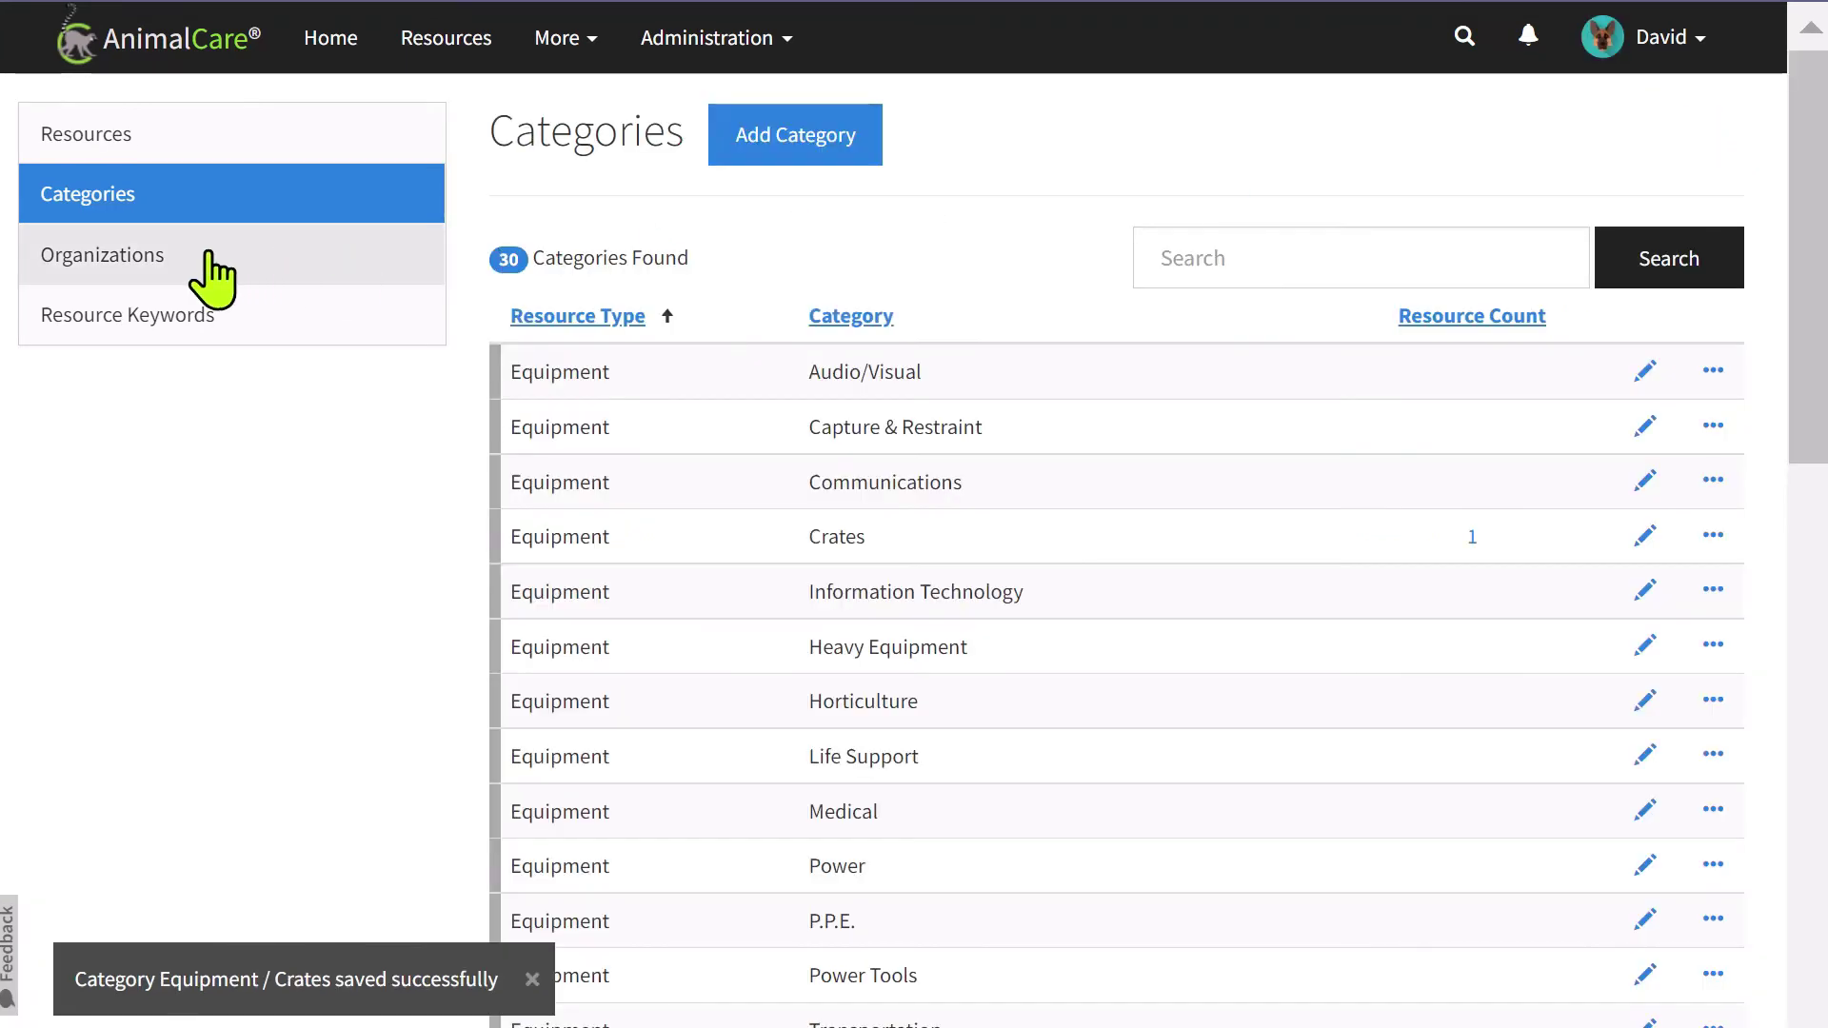
{"action": "left_click", "coordinate": [210, 257]}
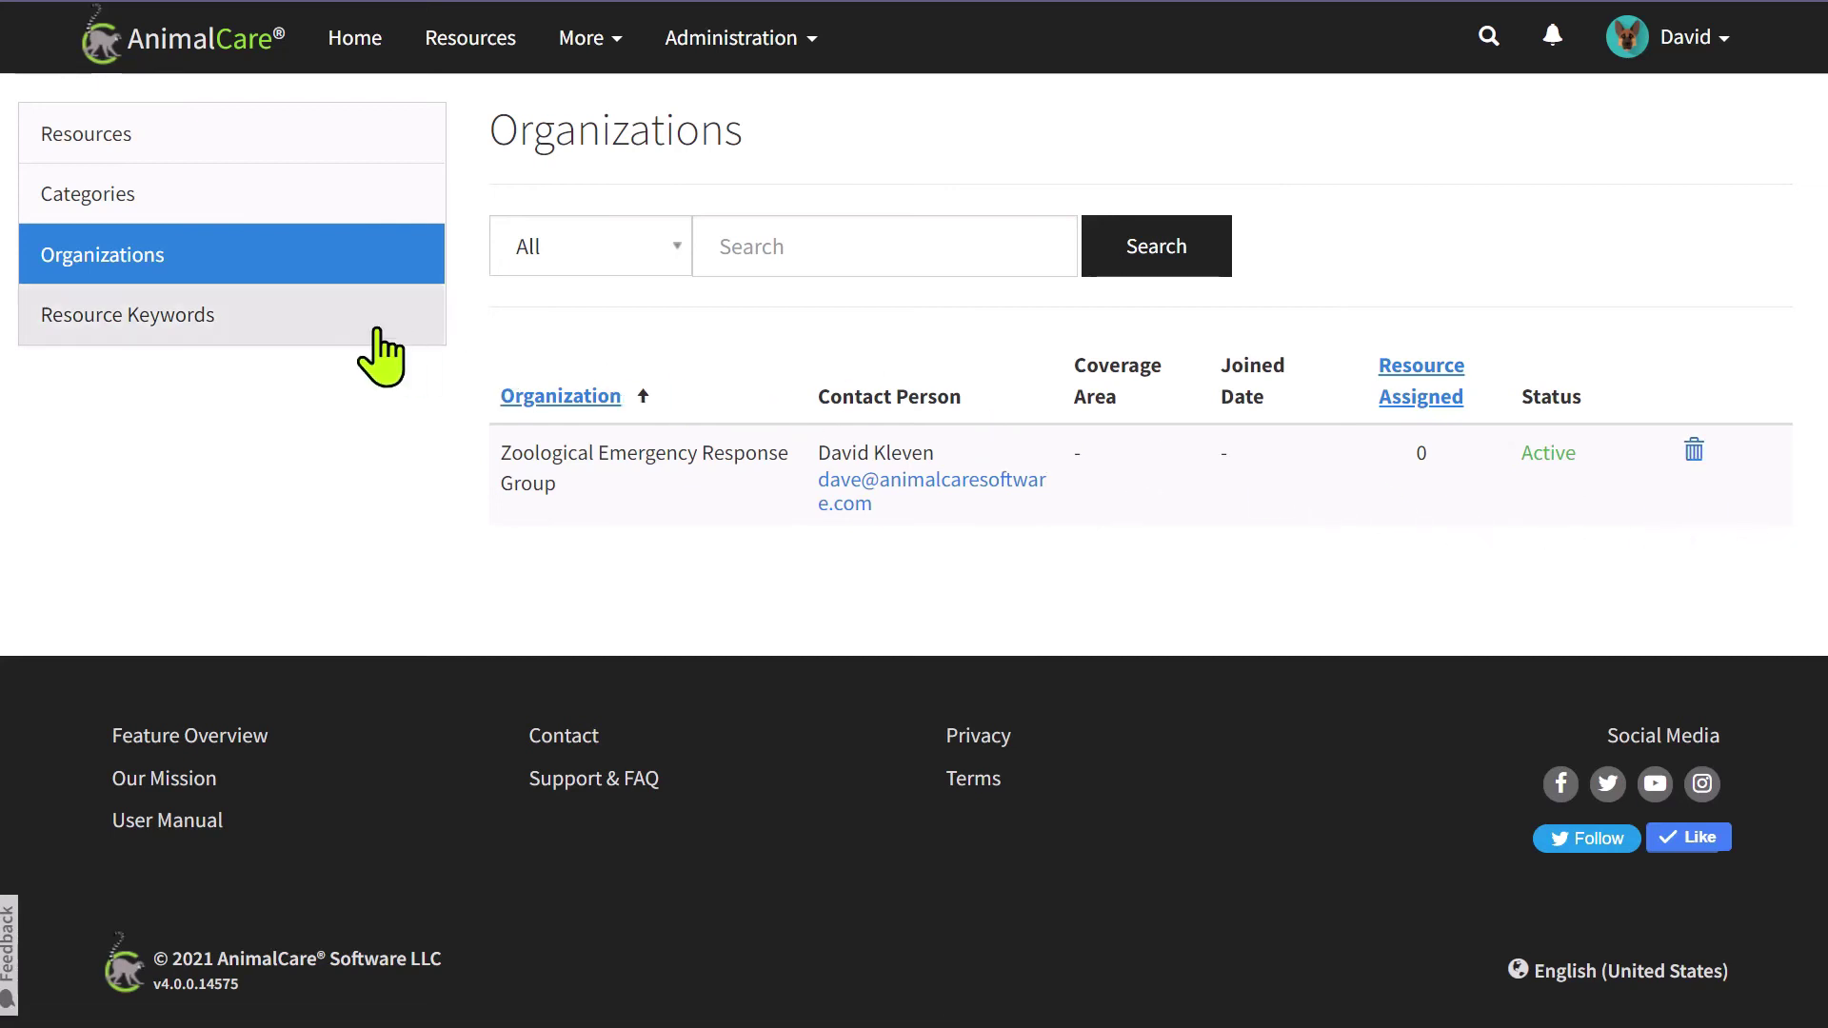
Go to the Resource Keywords manager.
{"action": "left_click", "coordinate": [218, 335]}
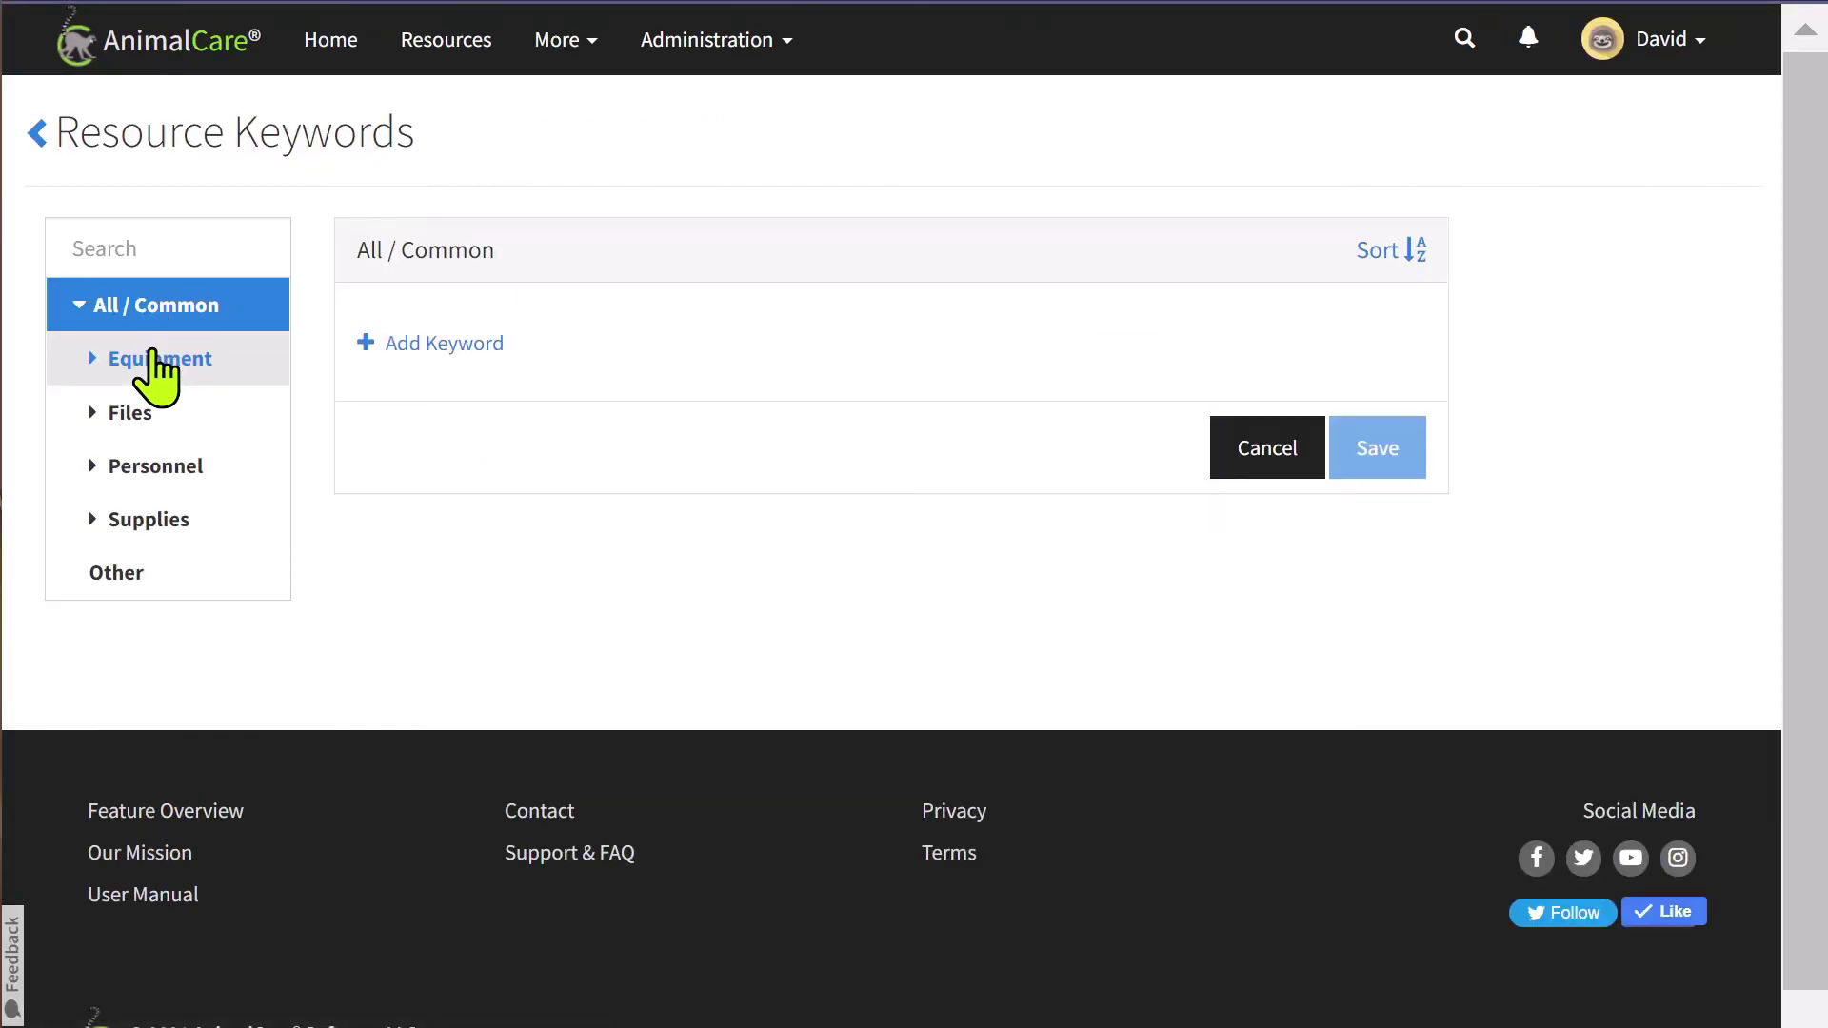
Check the Equipment / Crates keywords, then expand Personnel to show its keyword list.
{"action": "left_click", "coordinate": [157, 371]}
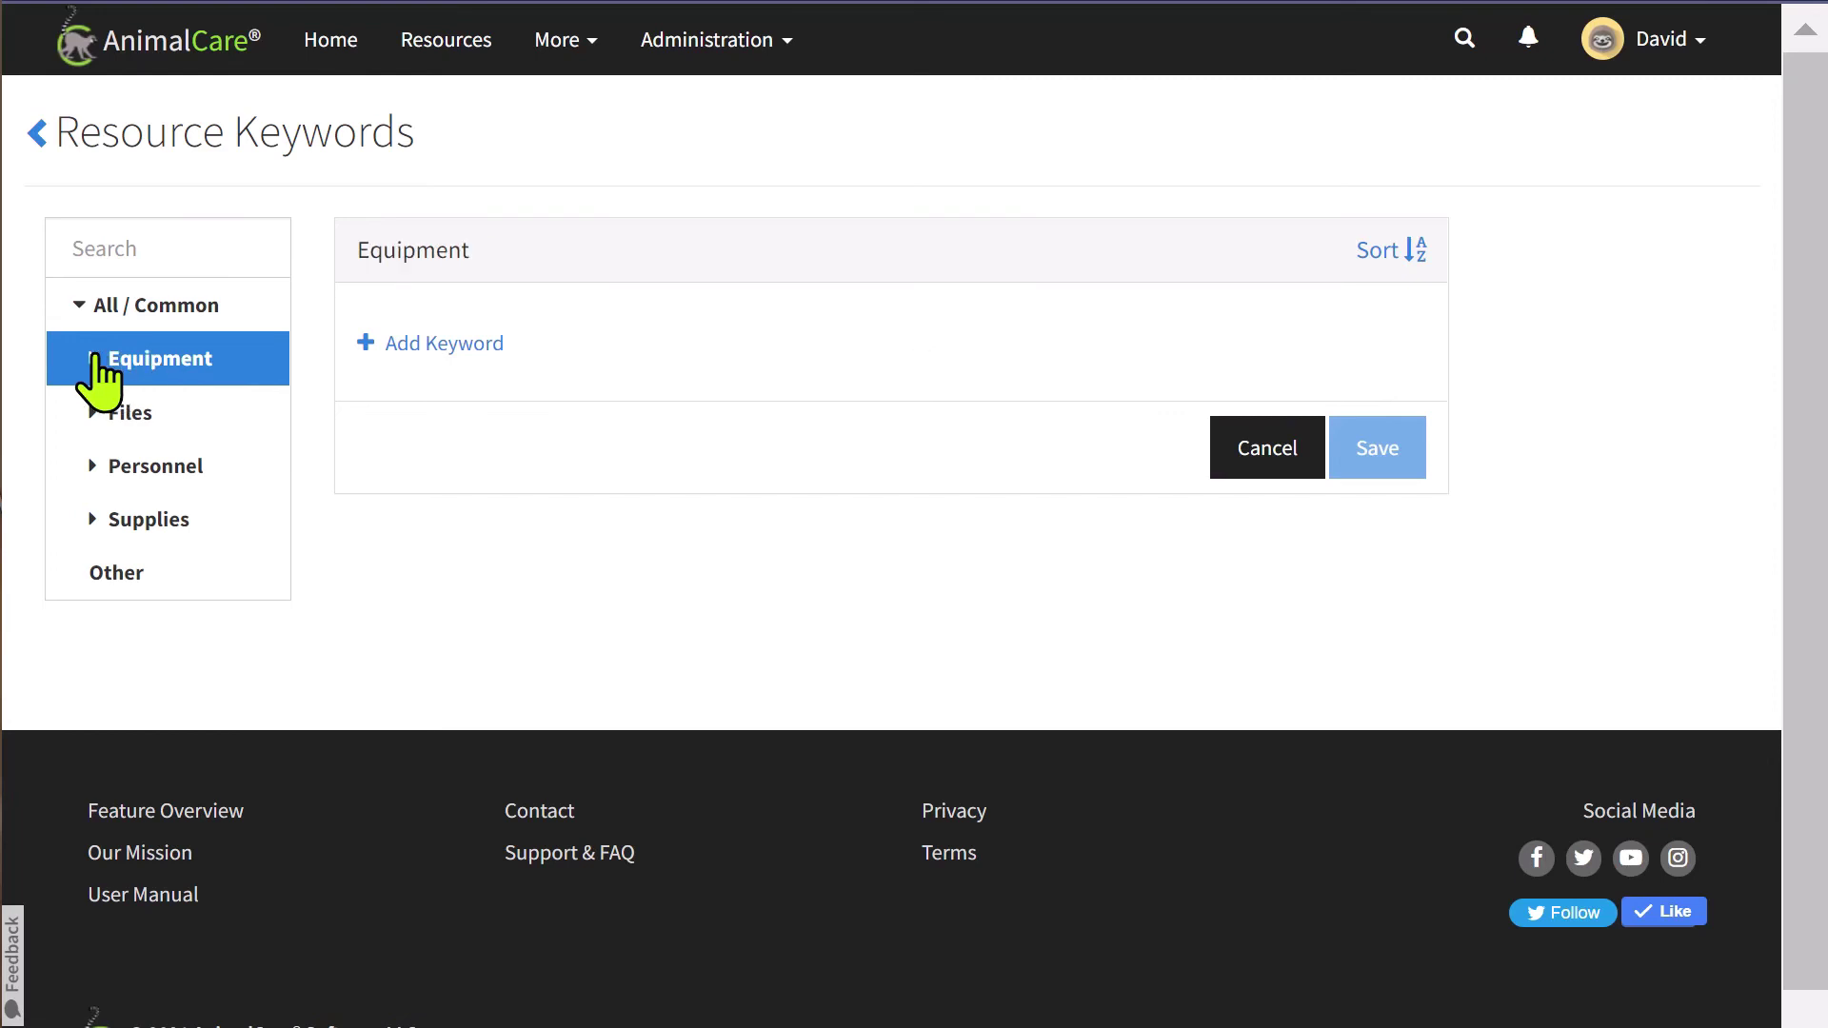
{"action": "left_click", "coordinate": [93, 358]}
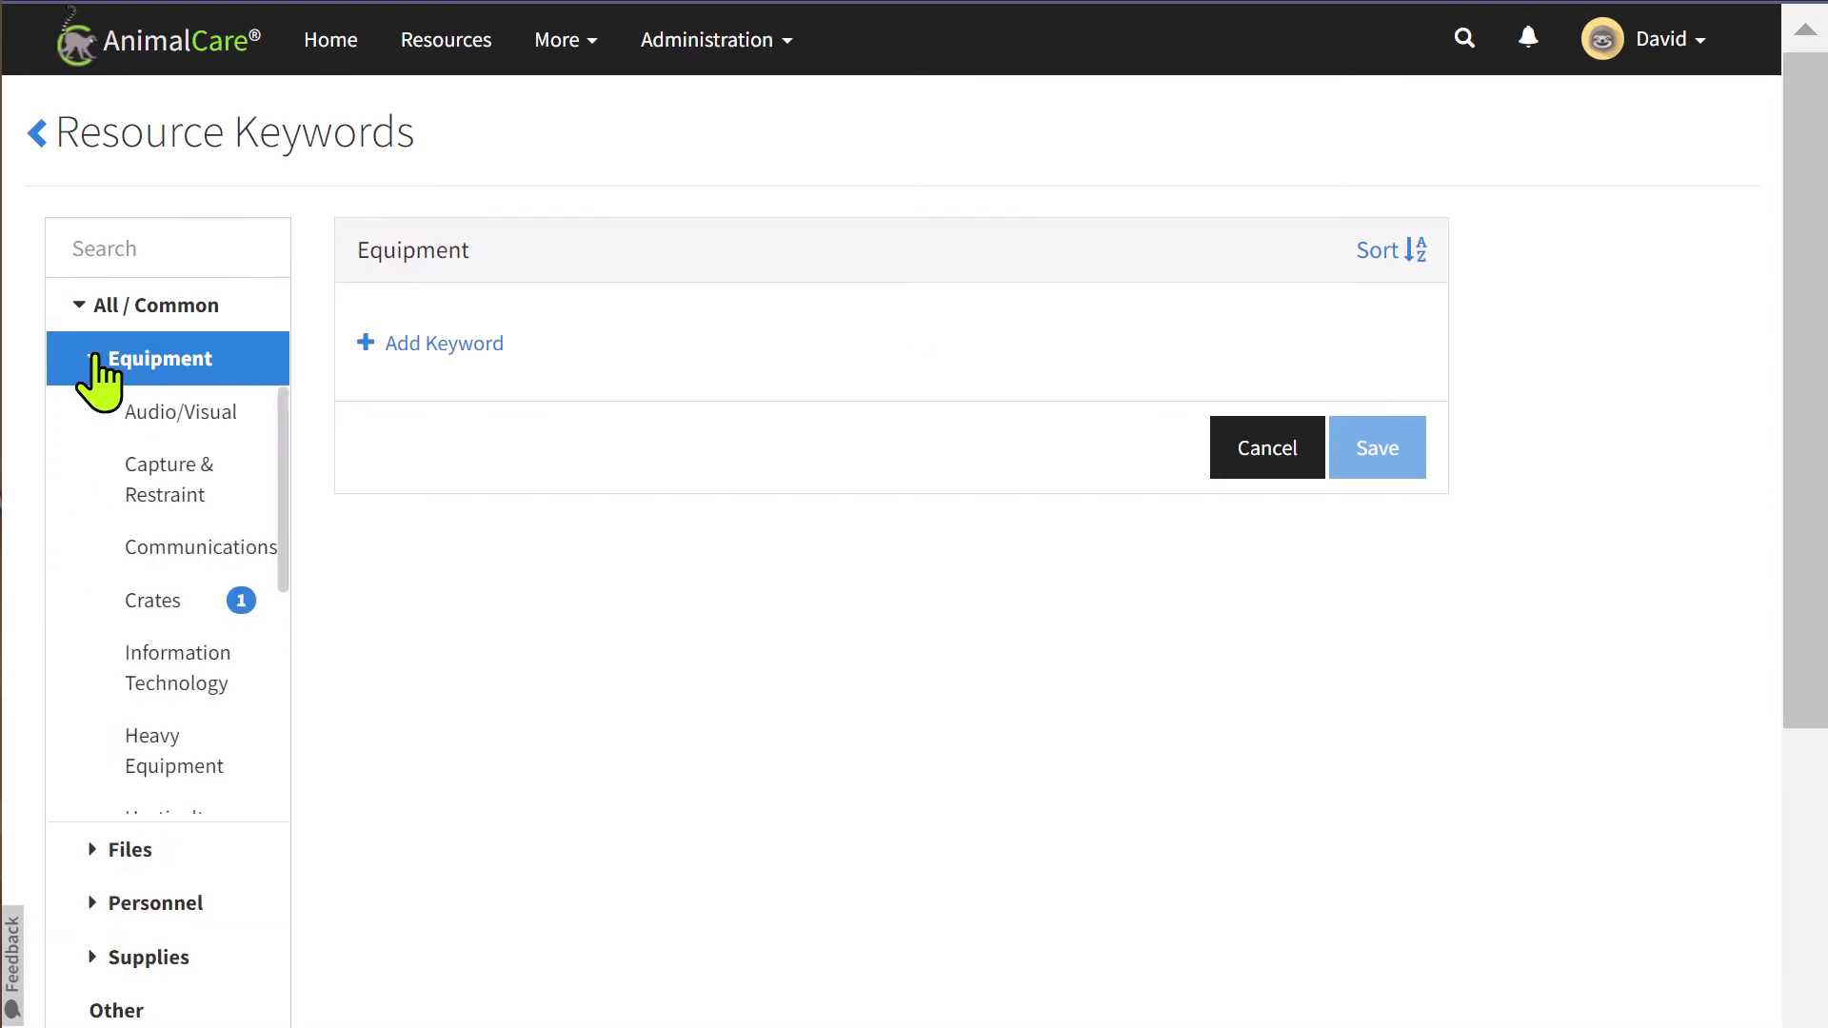
{"action": "left_click", "coordinate": [136, 614]}
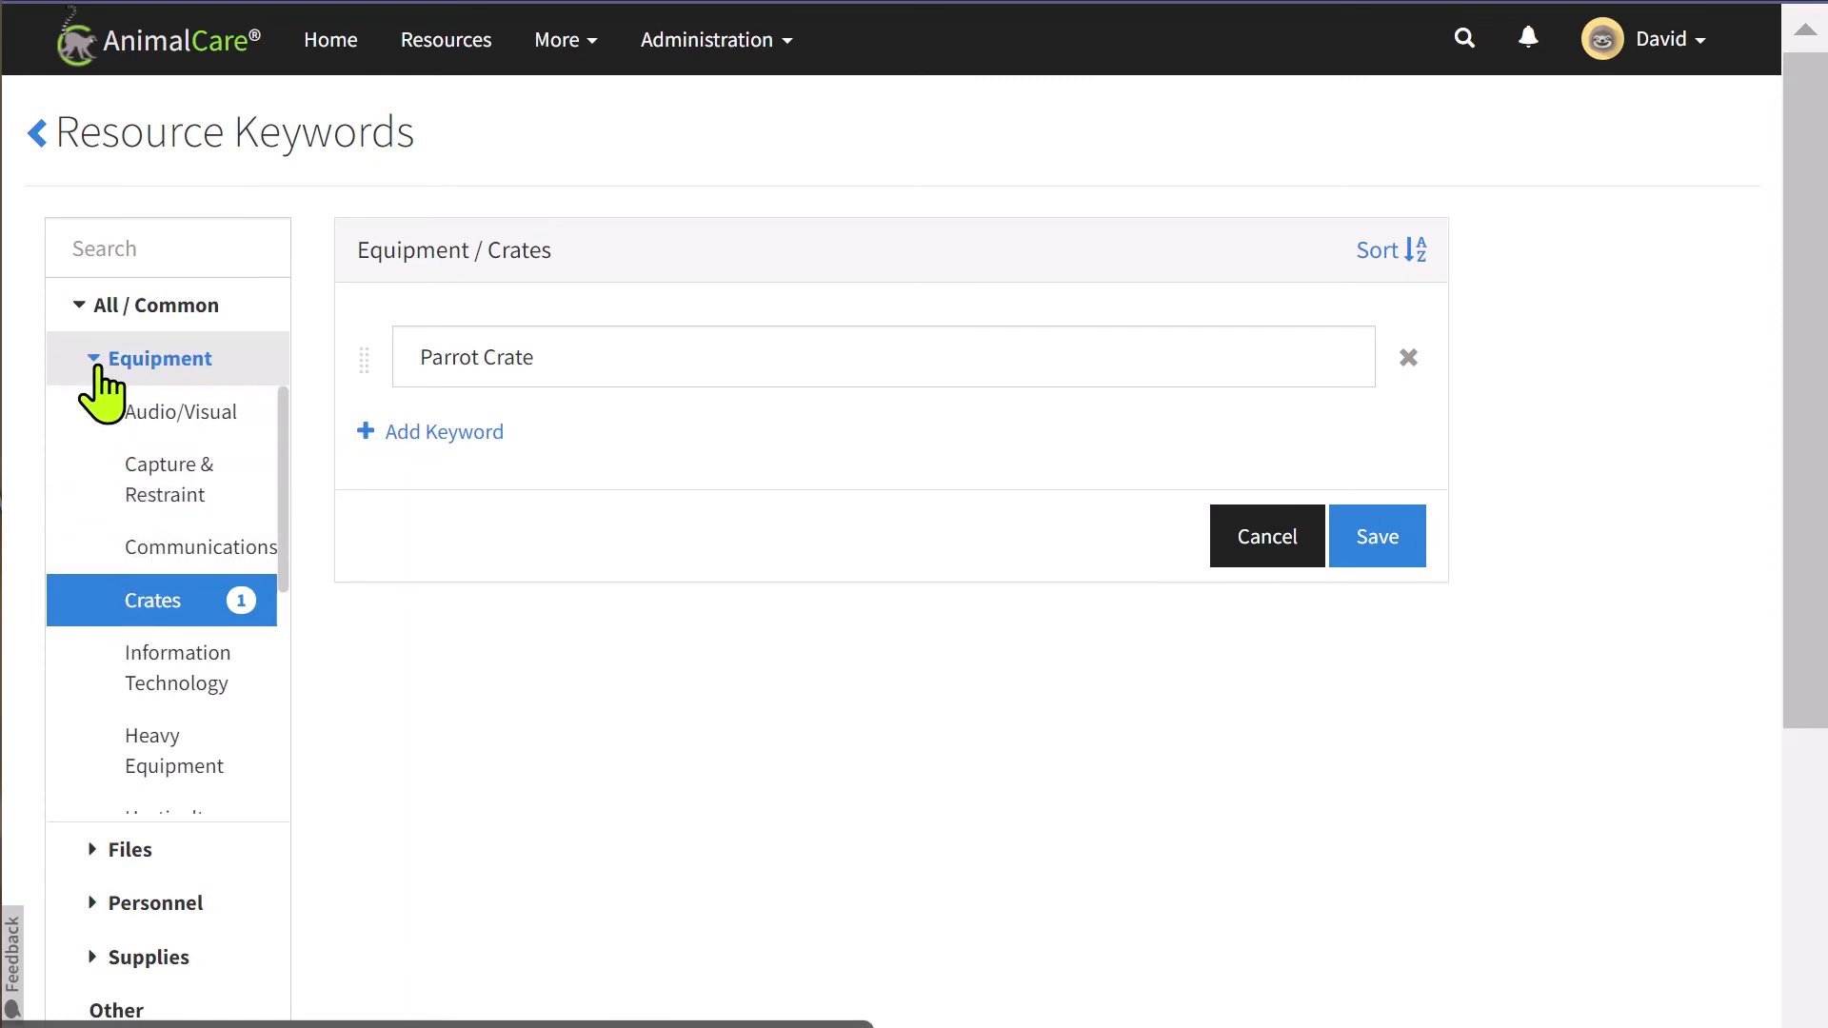
{"action": "left_click", "coordinate": [100, 369]}
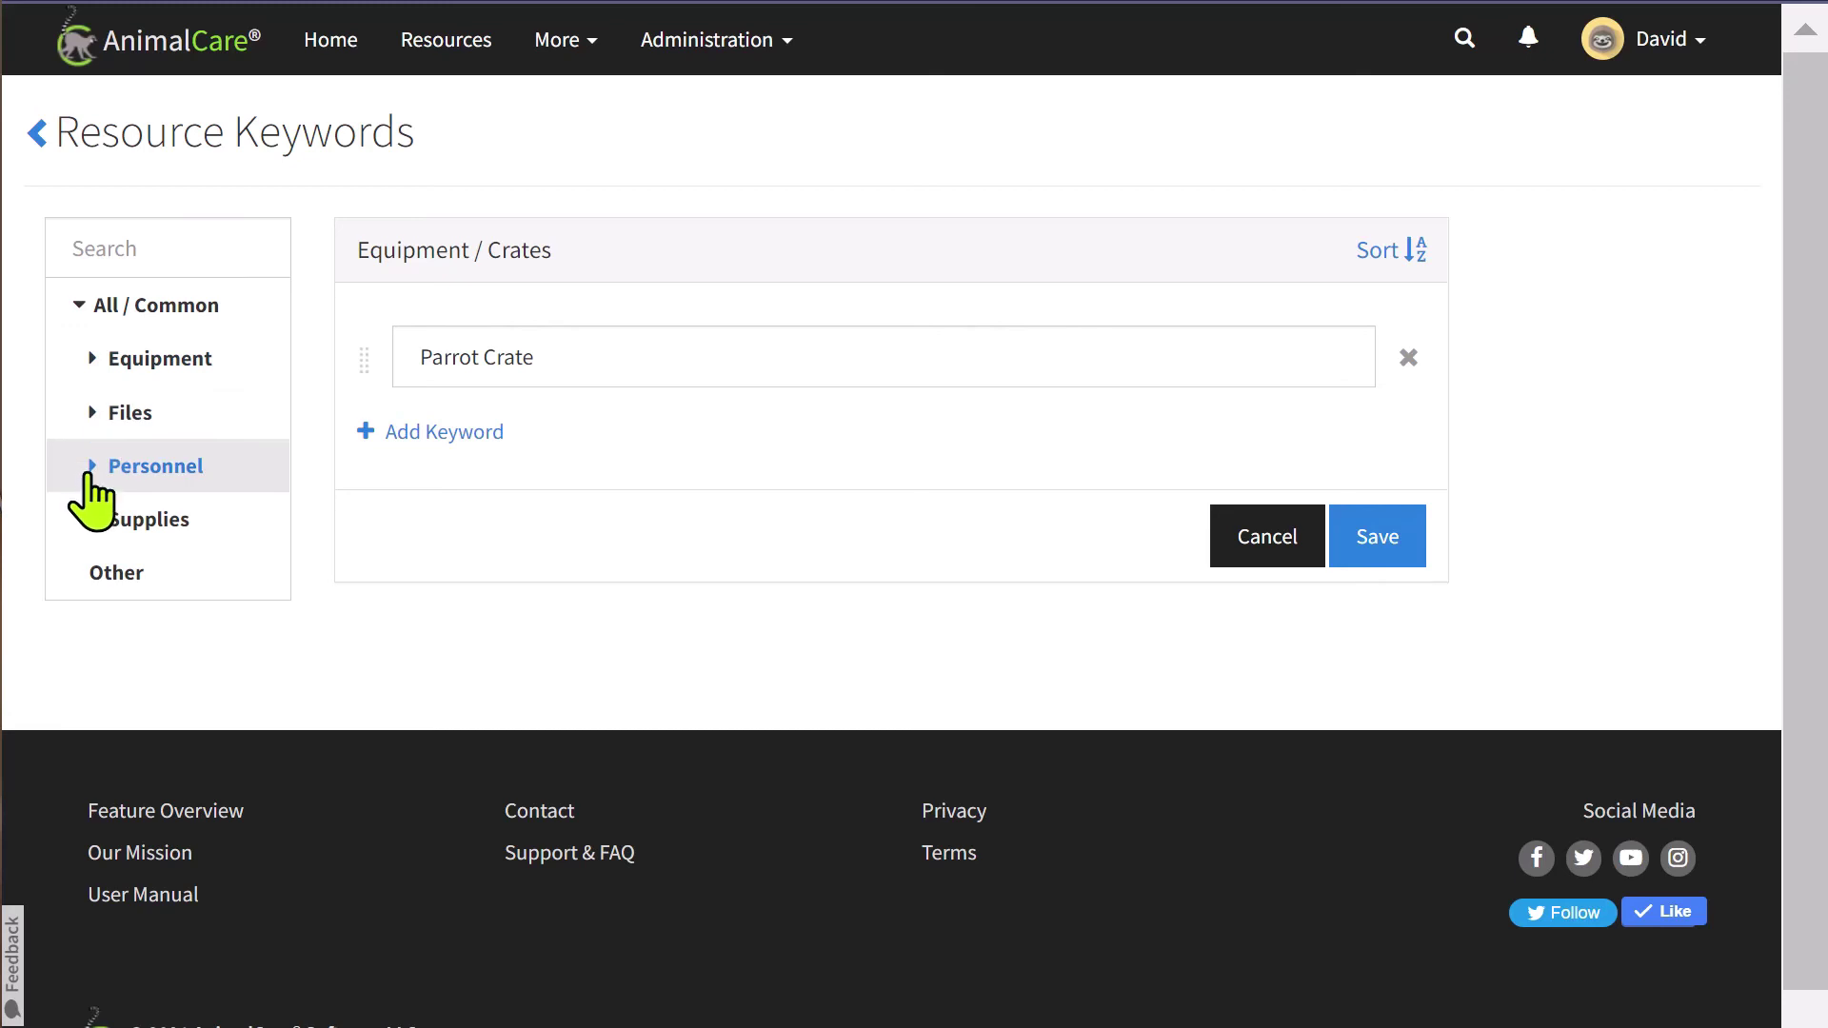
{"action": "left_click", "coordinate": [94, 494]}
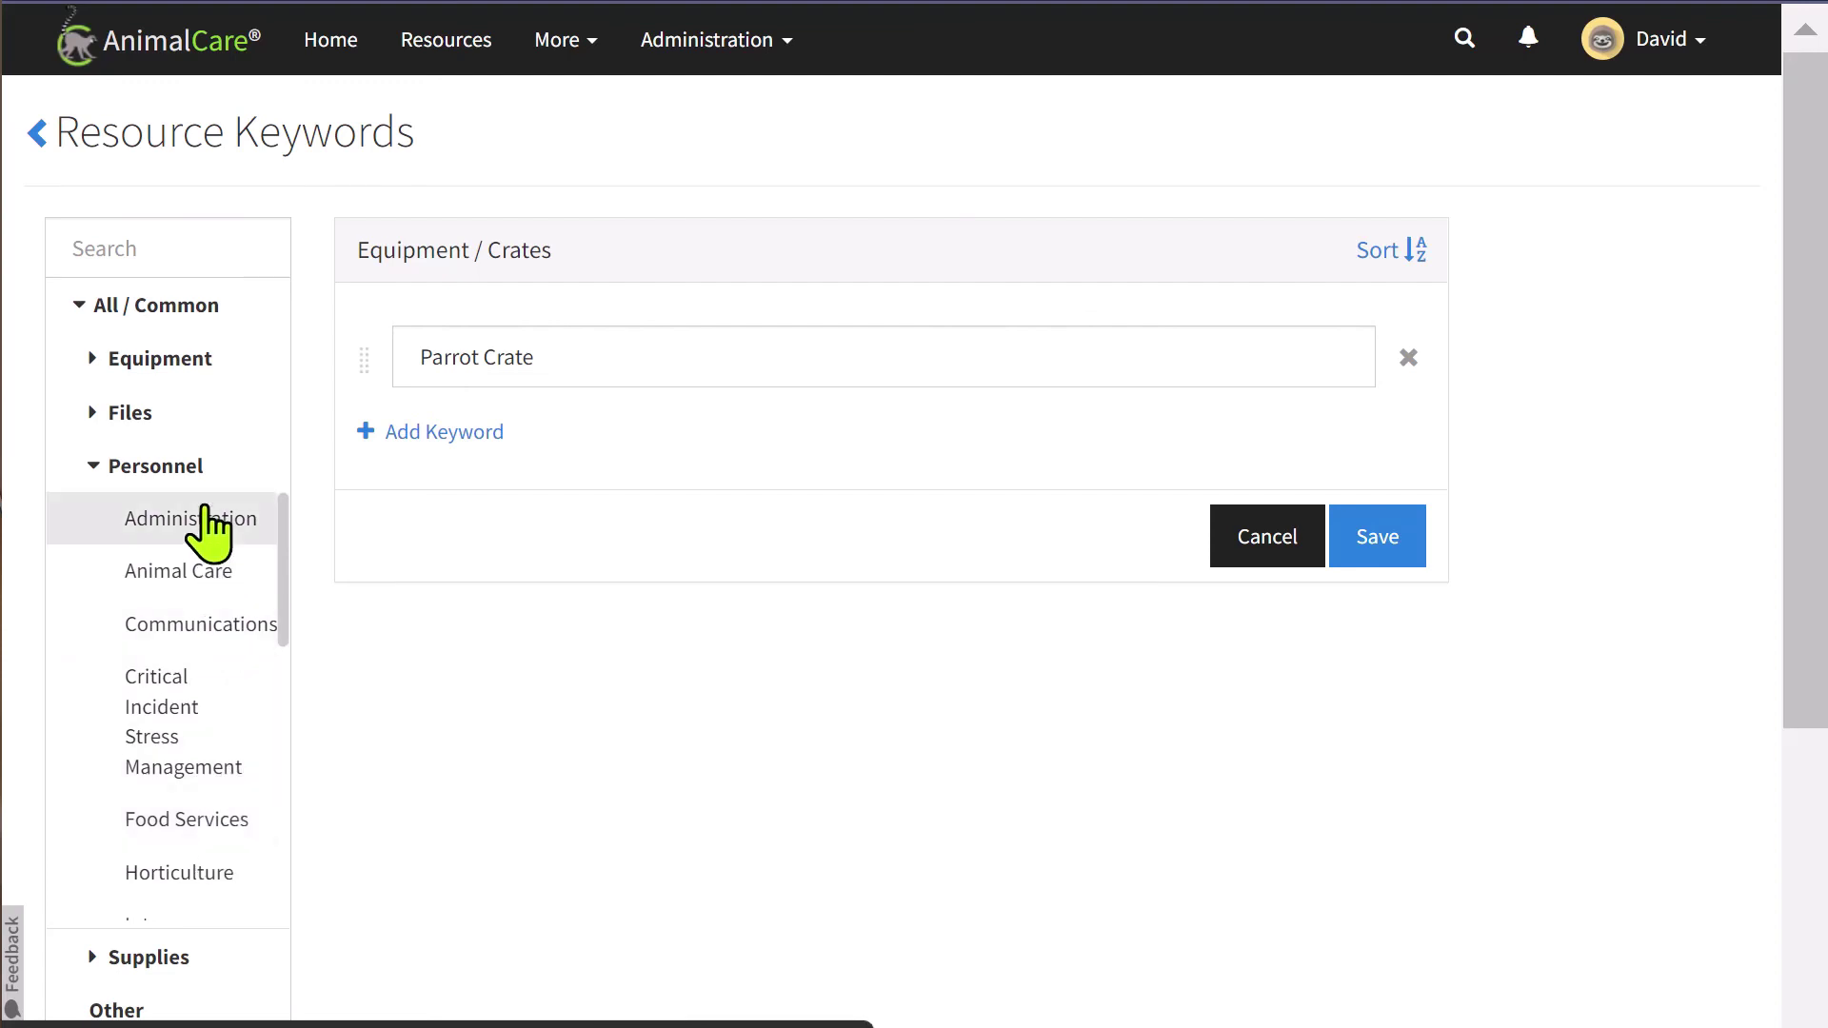
{"action": "left_click", "coordinate": [195, 472]}
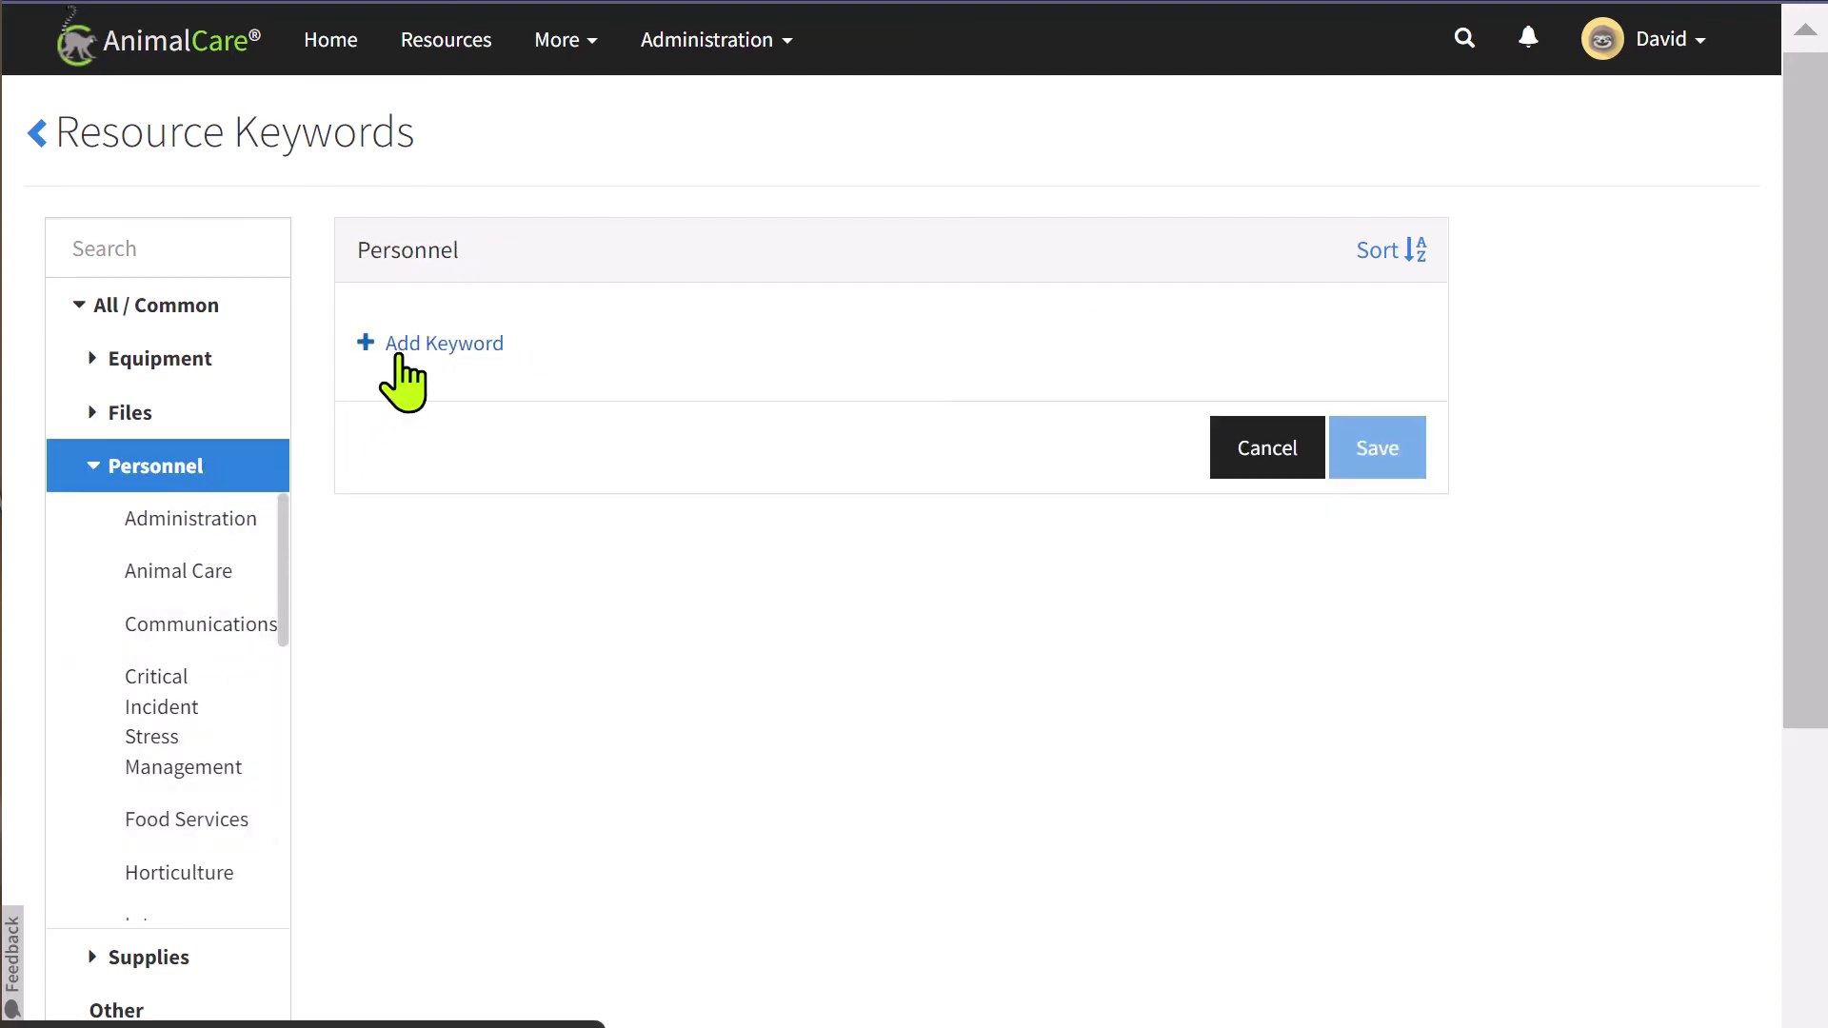
Give Personnel two new keywords, 'Rideout Team' and 'Hazwopper Training', and save the changes.
{"action": "left_click", "coordinate": [400, 355]}
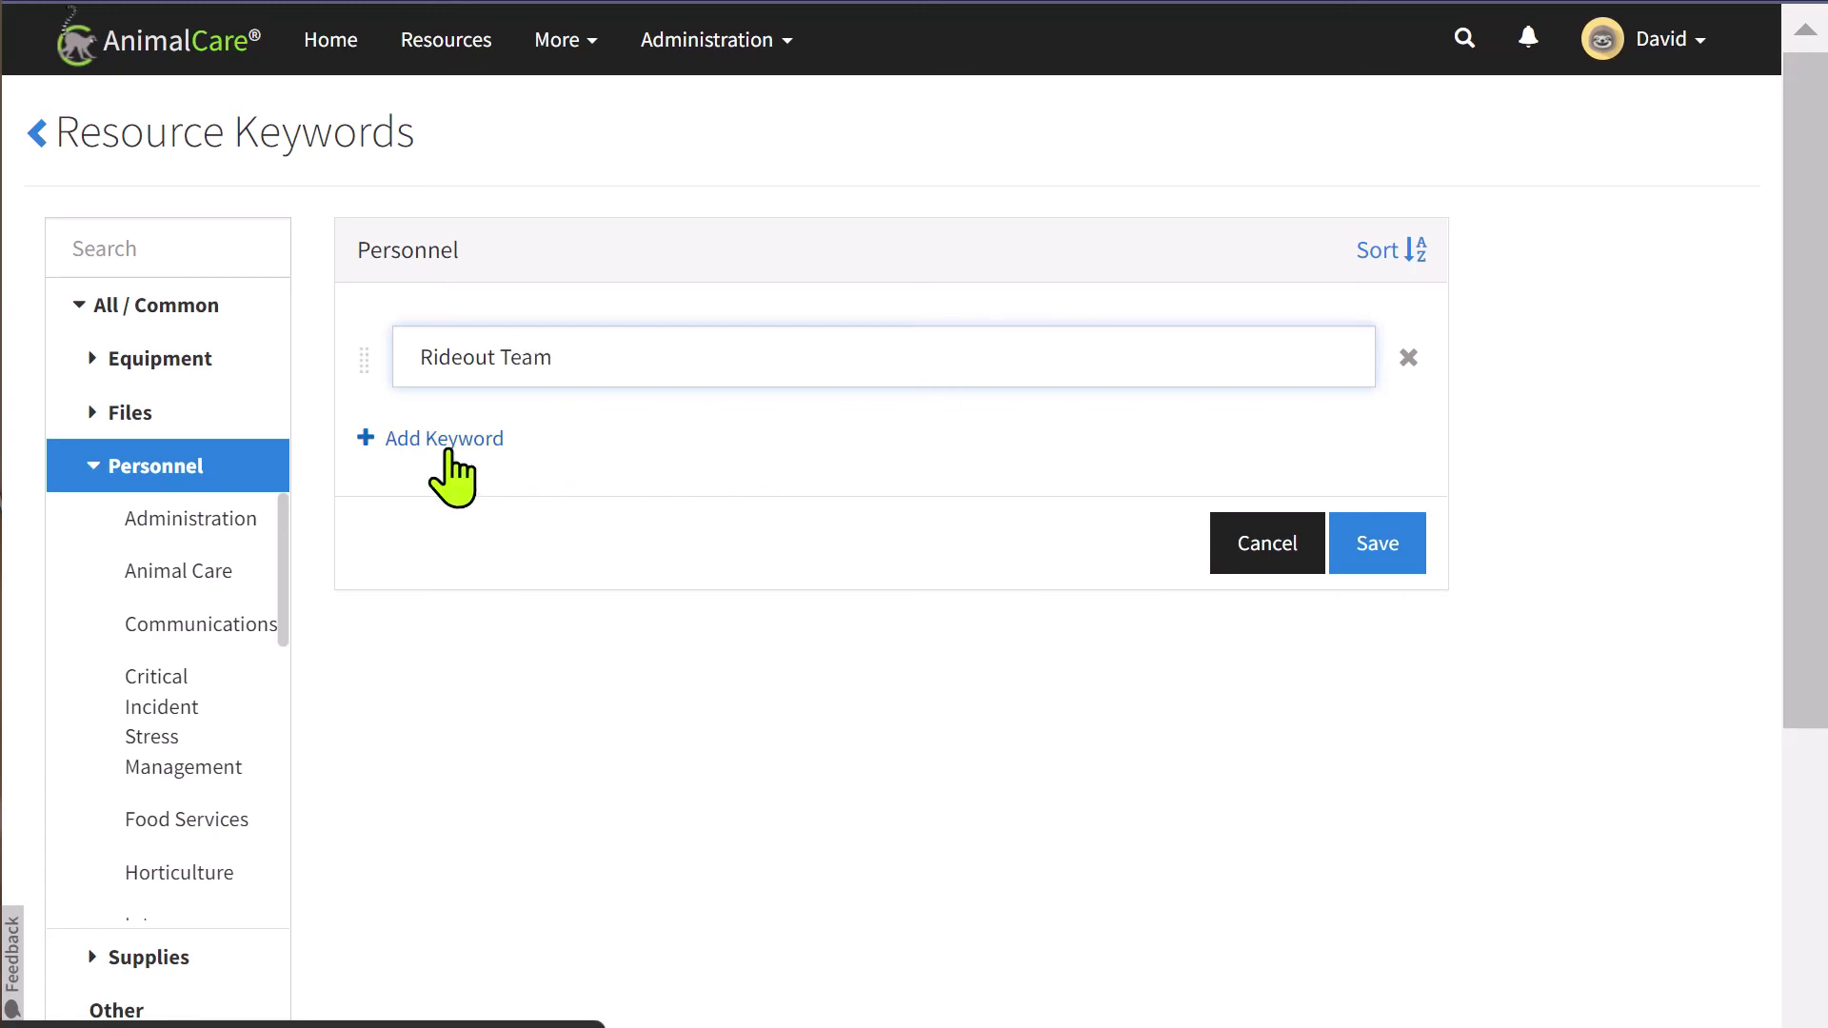
{"action": "left_click", "coordinate": [466, 449]}
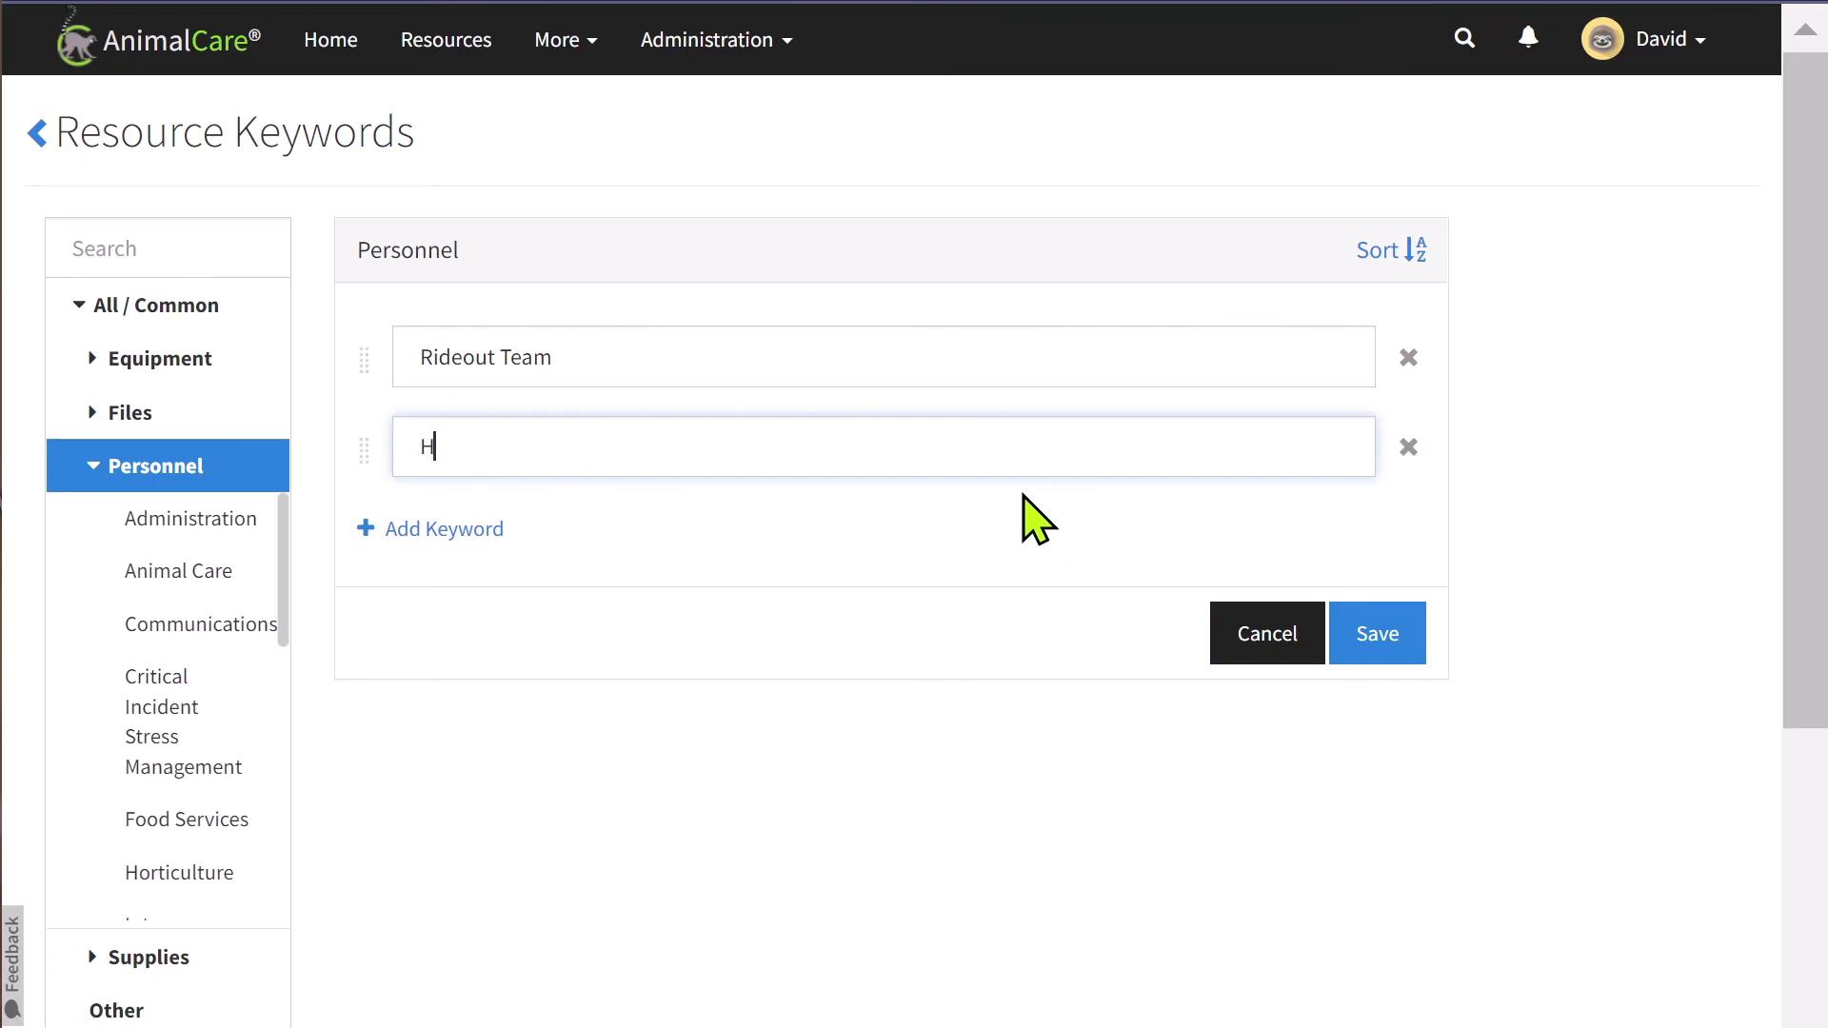
{"action": "type", "text": "Hazwopper Training"}
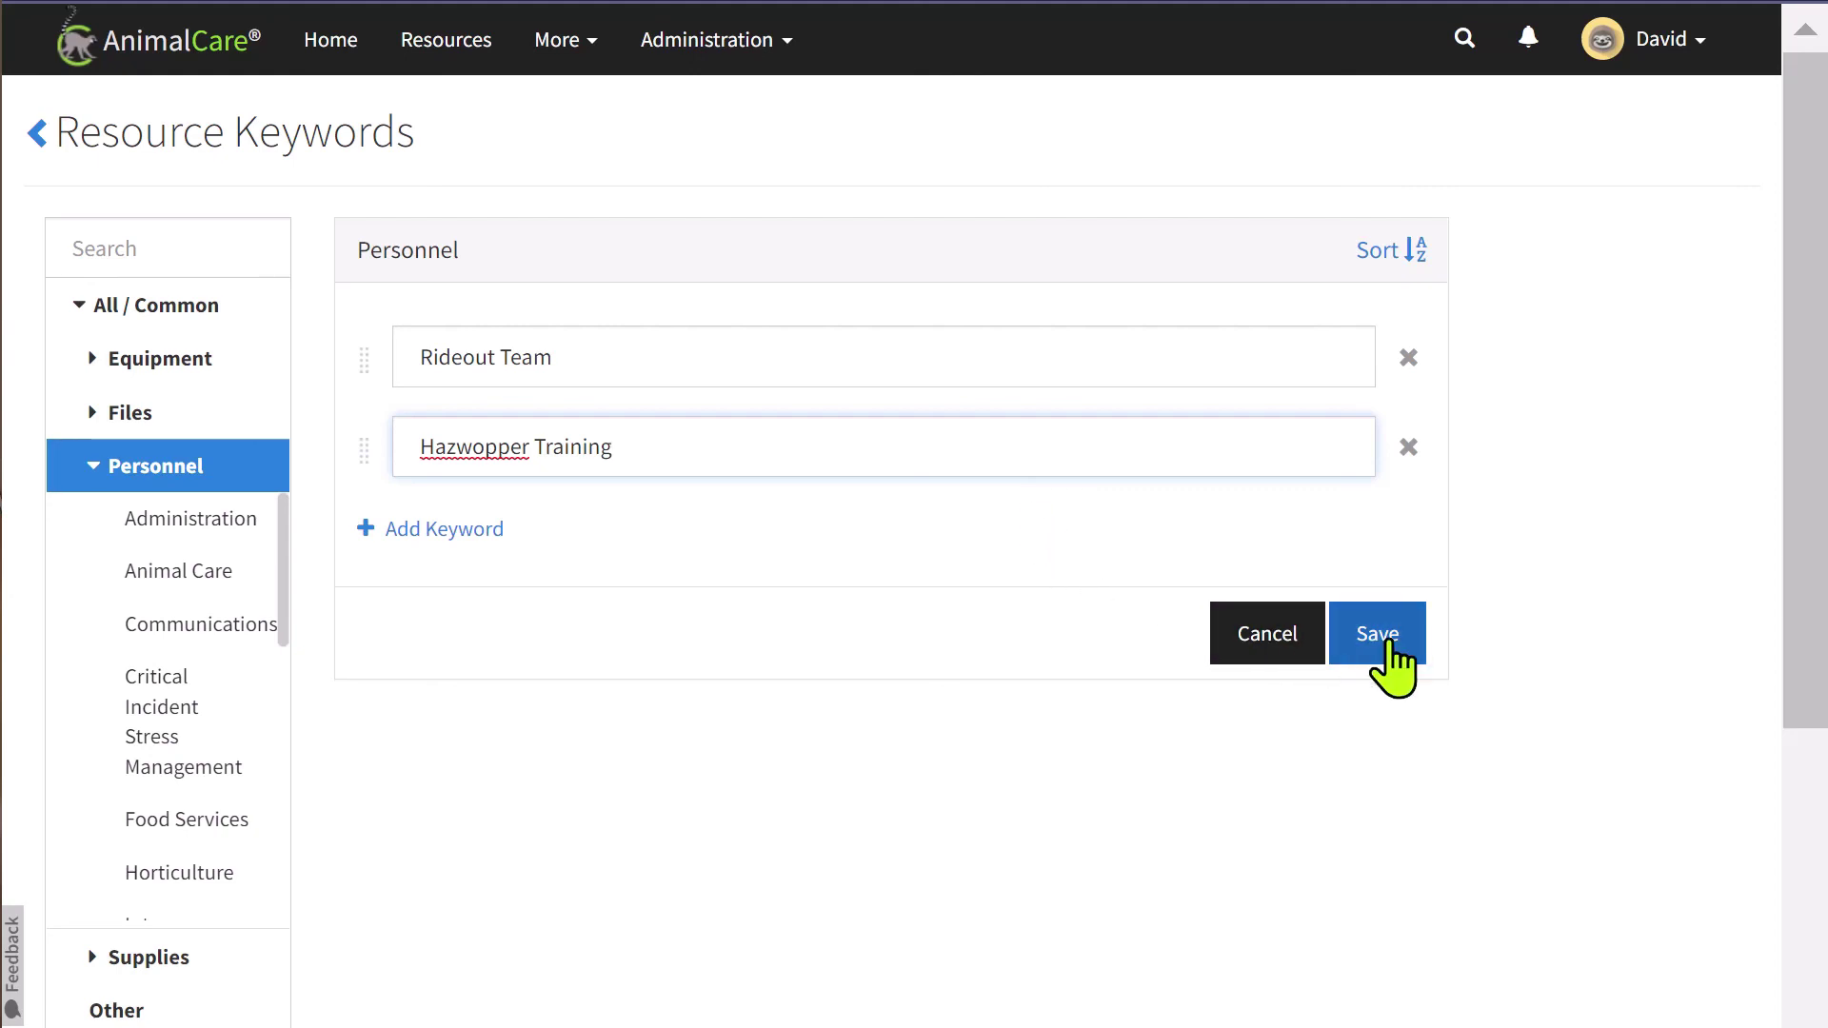
{"action": "left_click", "coordinate": [1385, 636]}
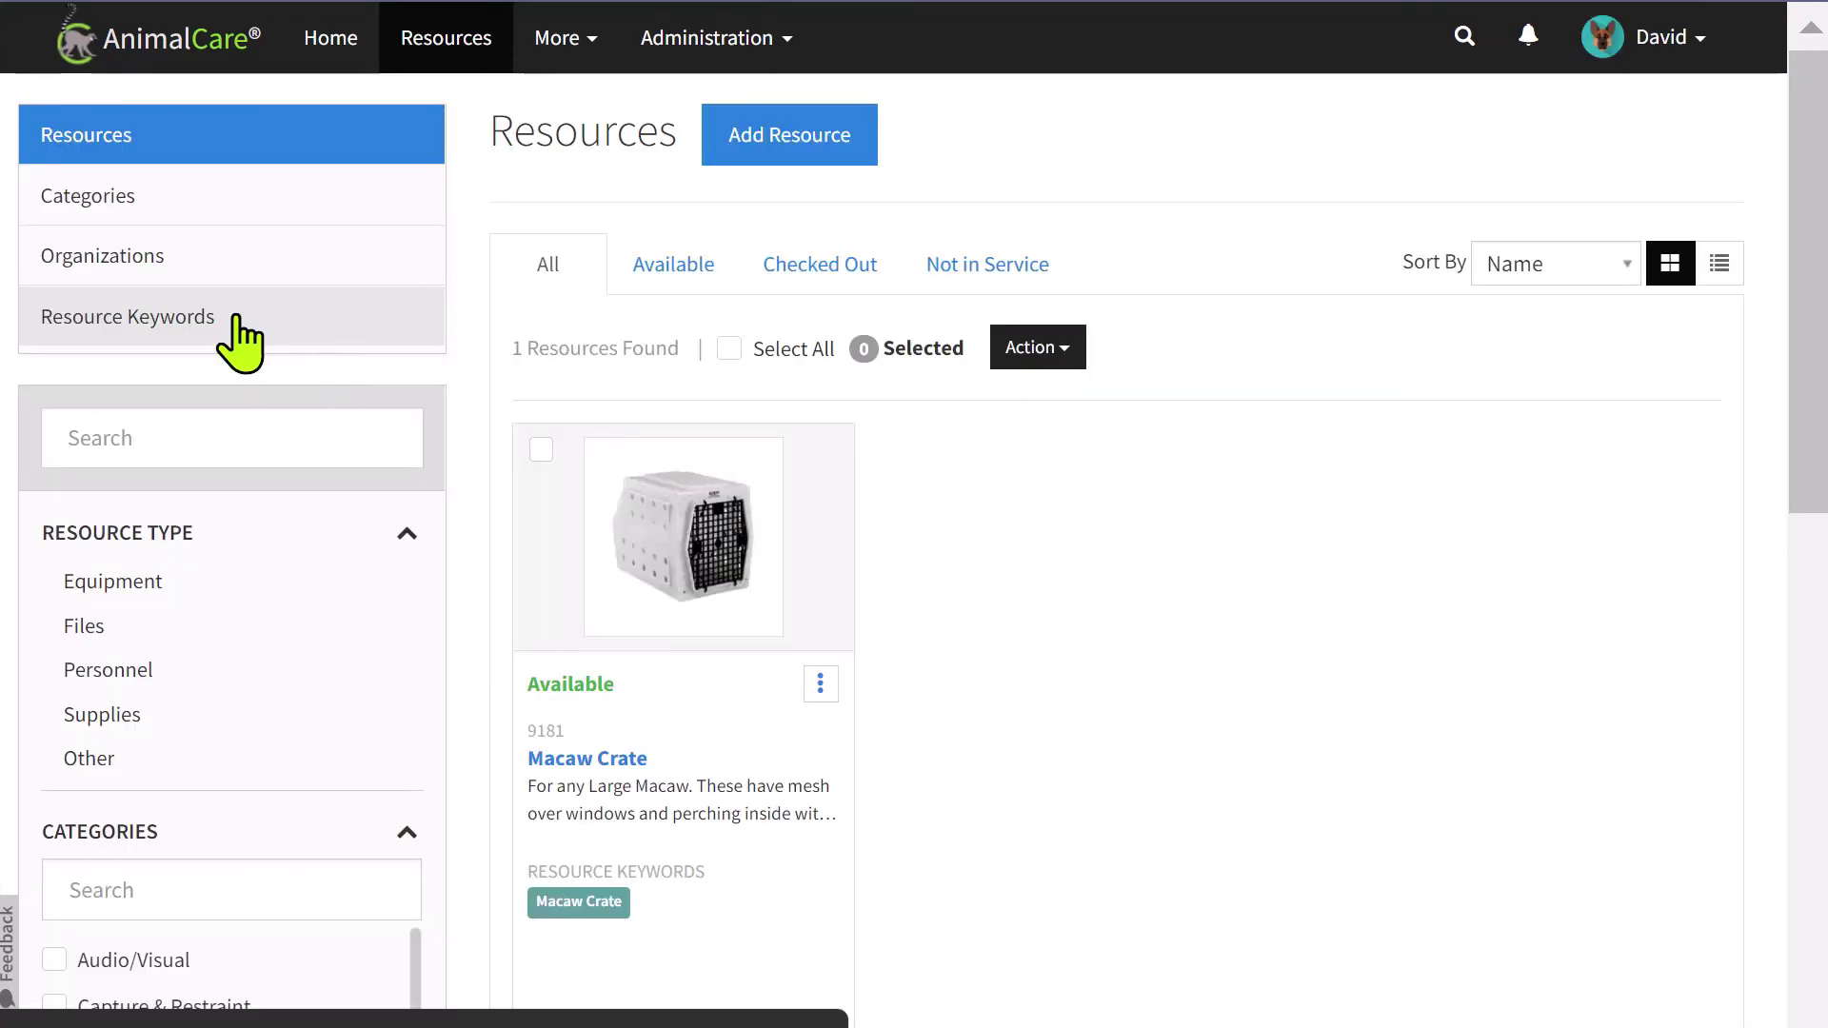